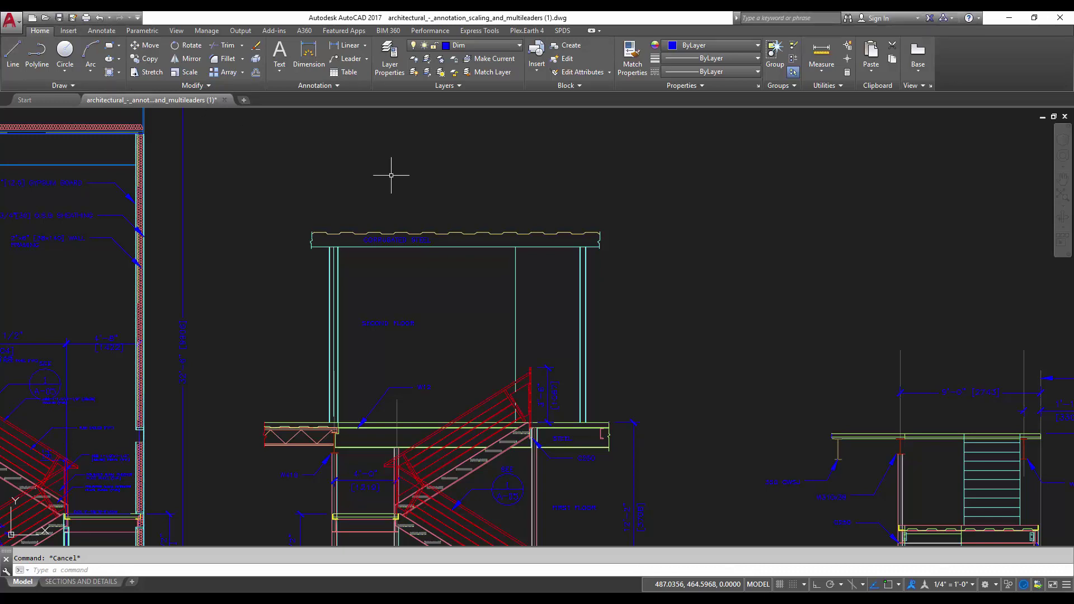
- Pan to frame the stair section and bring up the Express Tools ribbon commands
scroll(347, 180, down, 3)
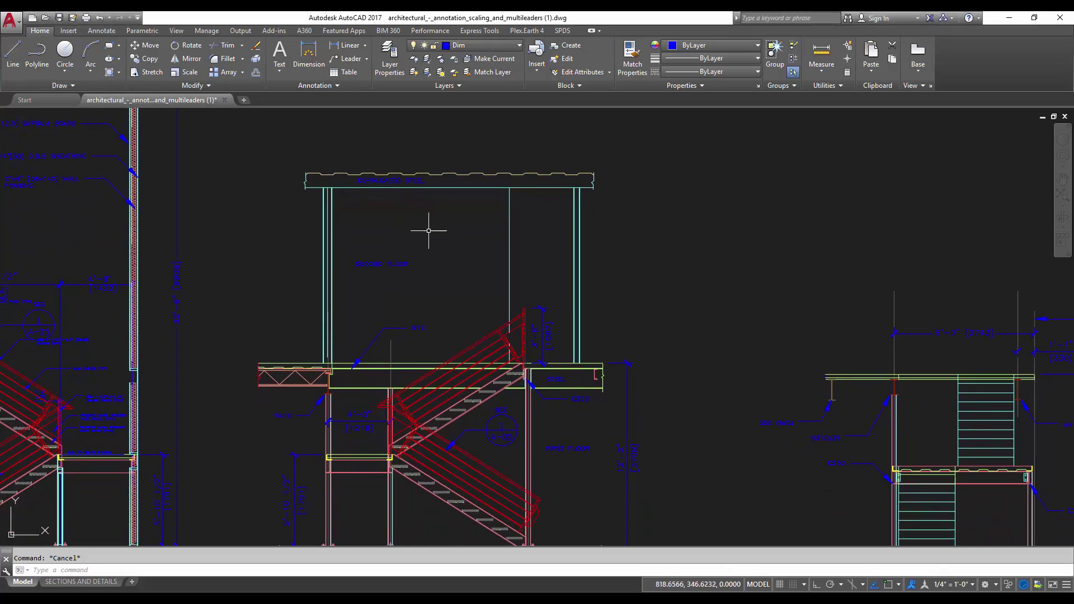
middle_drag(585, 401, 472, 299)
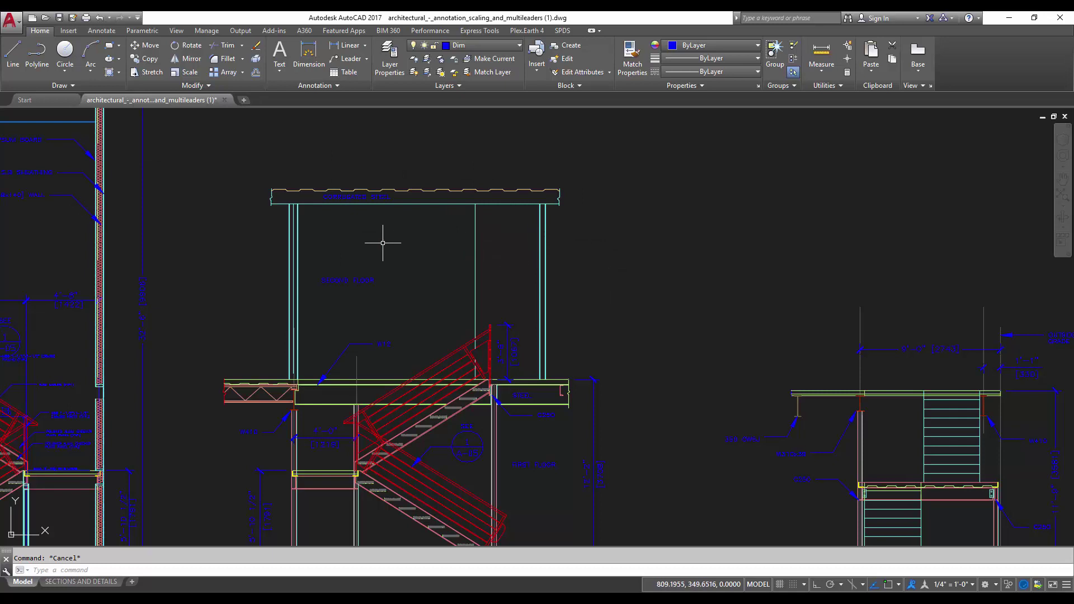
click(366, 249)
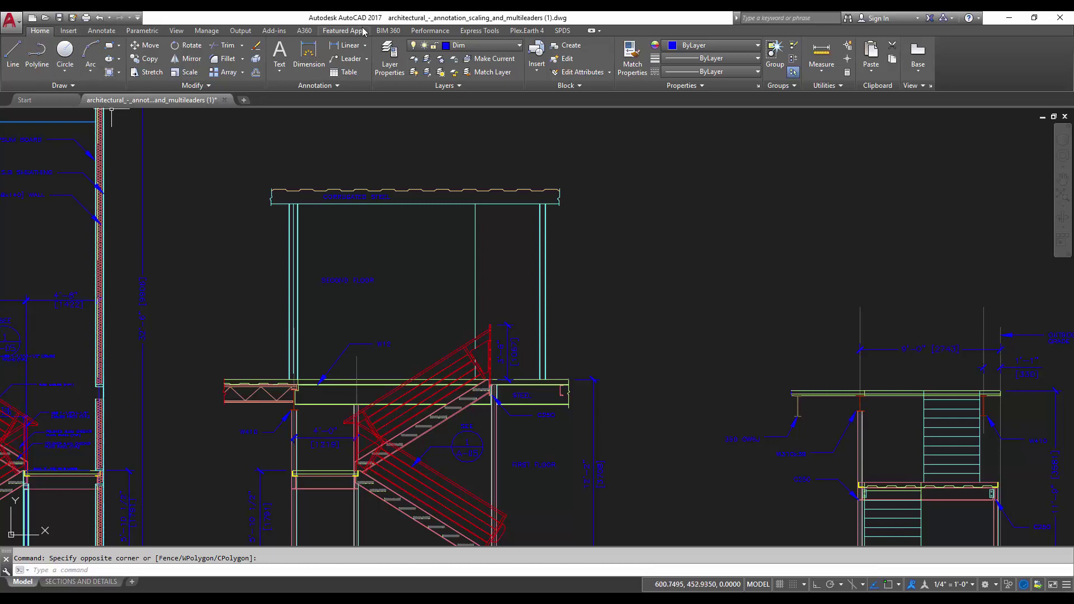
click(474, 32)
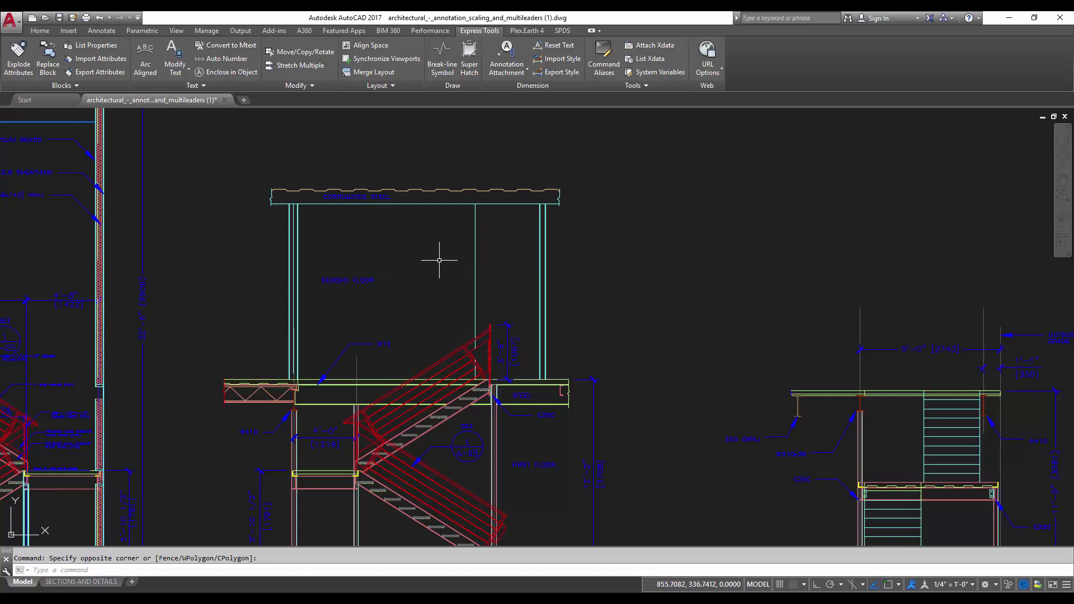
middle_drag(429, 261, 424, 258)
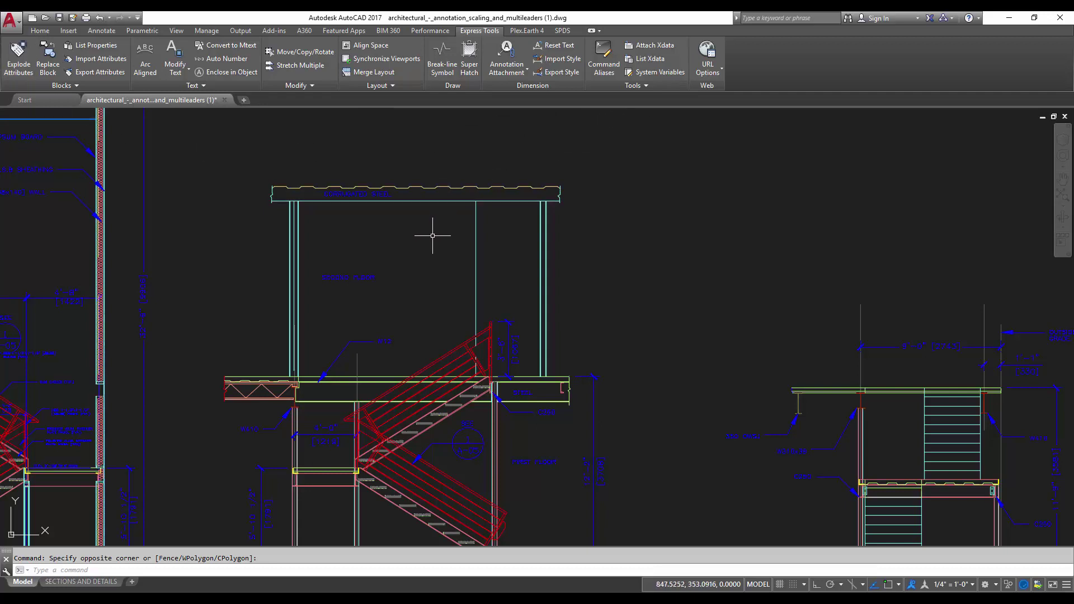
middle_drag(432, 235, 404, 232)
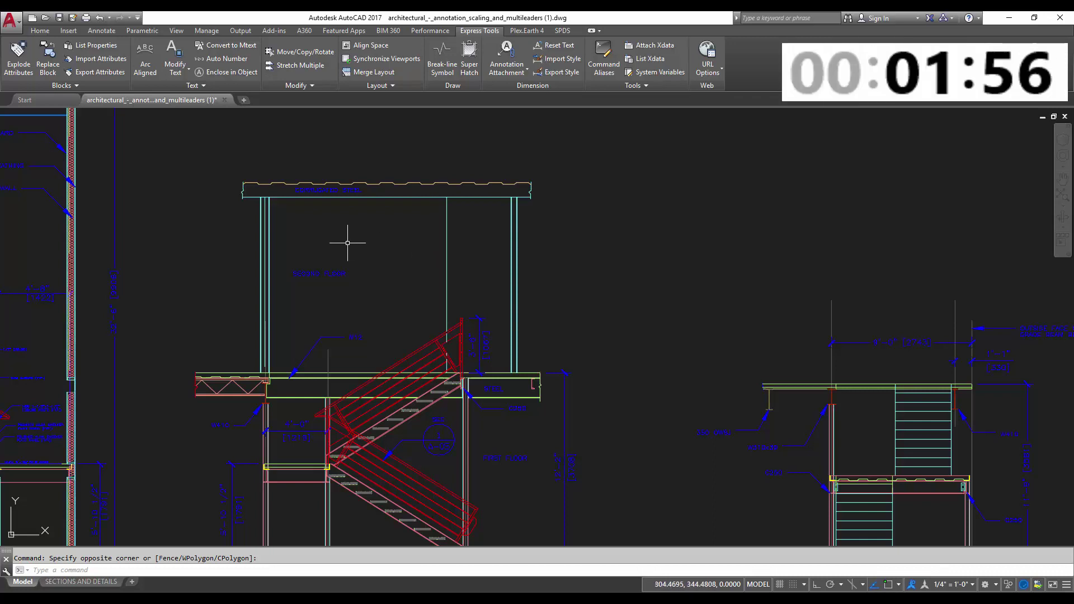
middle_drag(360, 247, 339, 229)
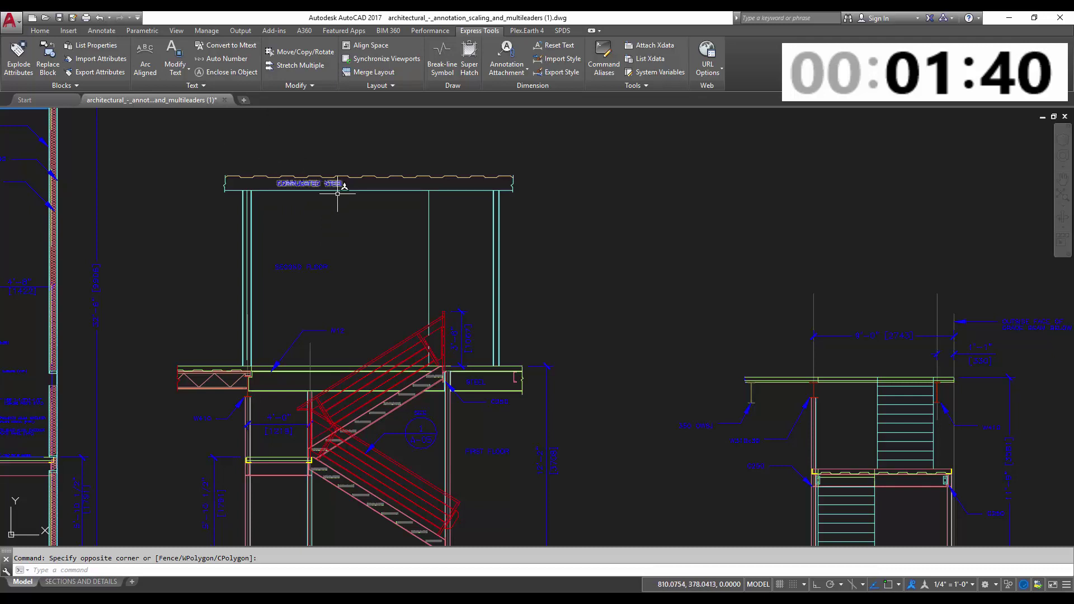
middle_drag(336, 173, 343, 156)
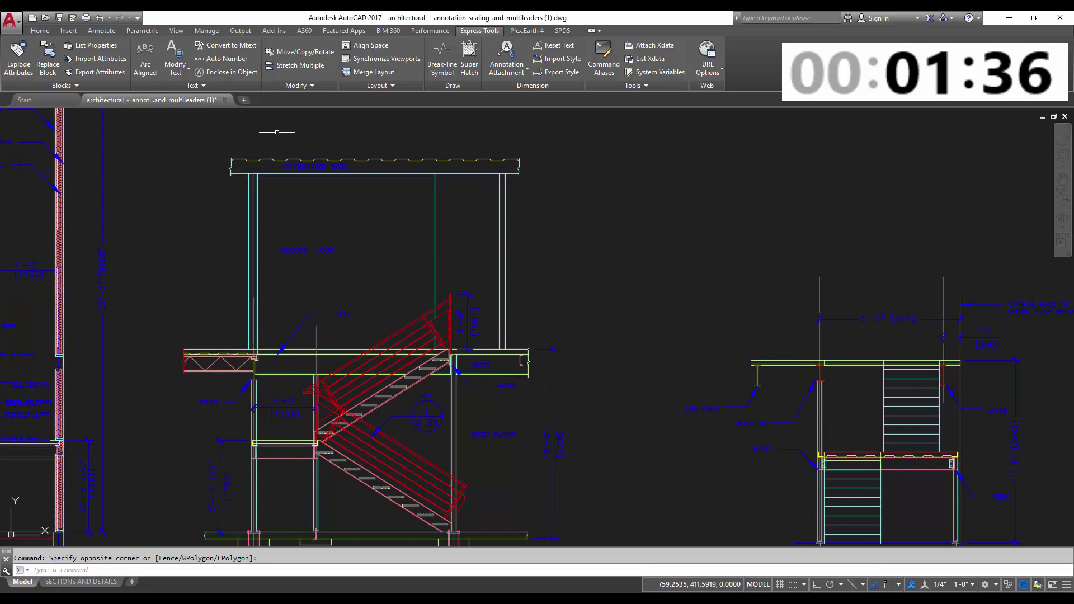
- Start Auto Number and pick the CORRUGATED STEEL, STEEL and COMPACTED FILL labels
click(225, 63)
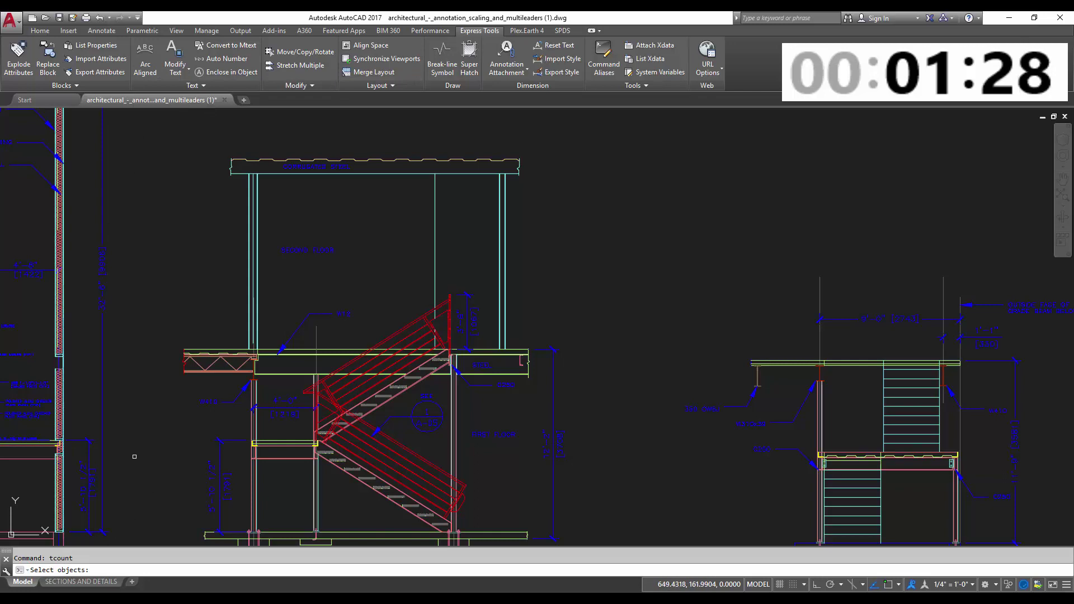
click(347, 162)
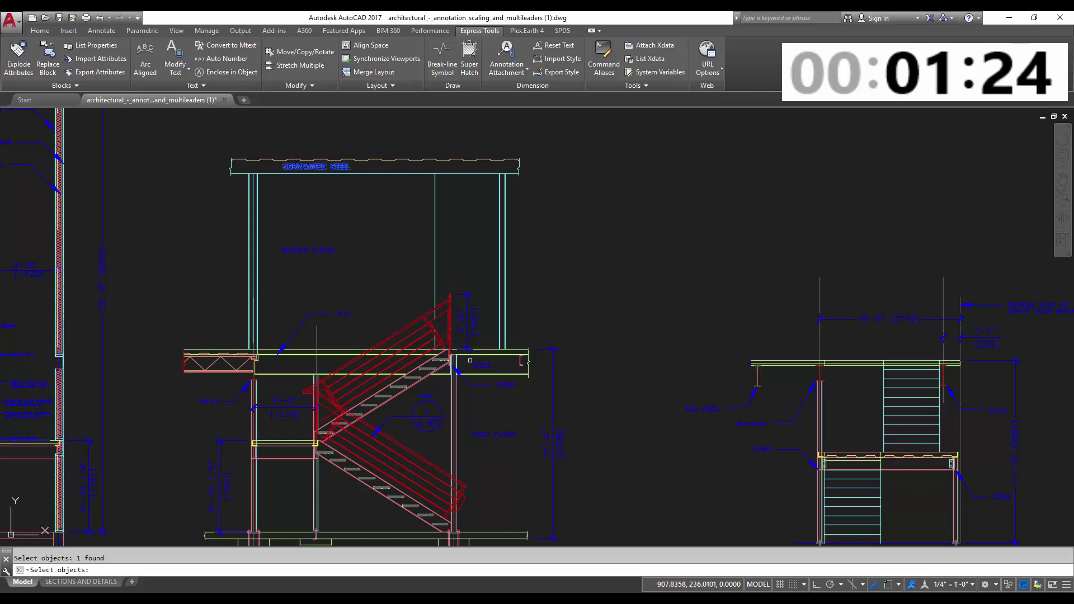
click(485, 365)
middle_drag(485, 365, 446, 236)
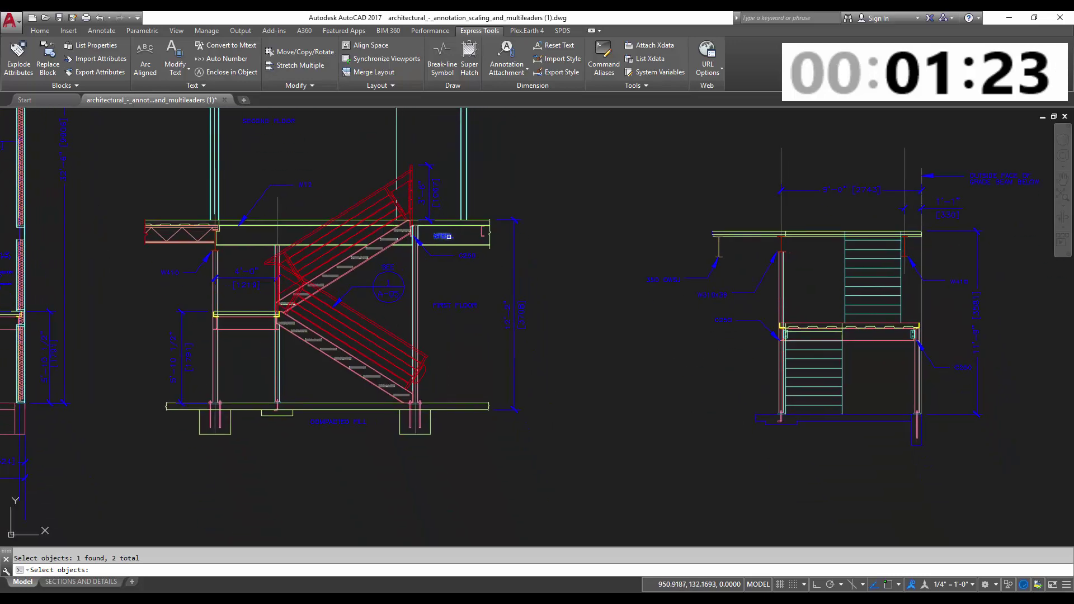
click(334, 421)
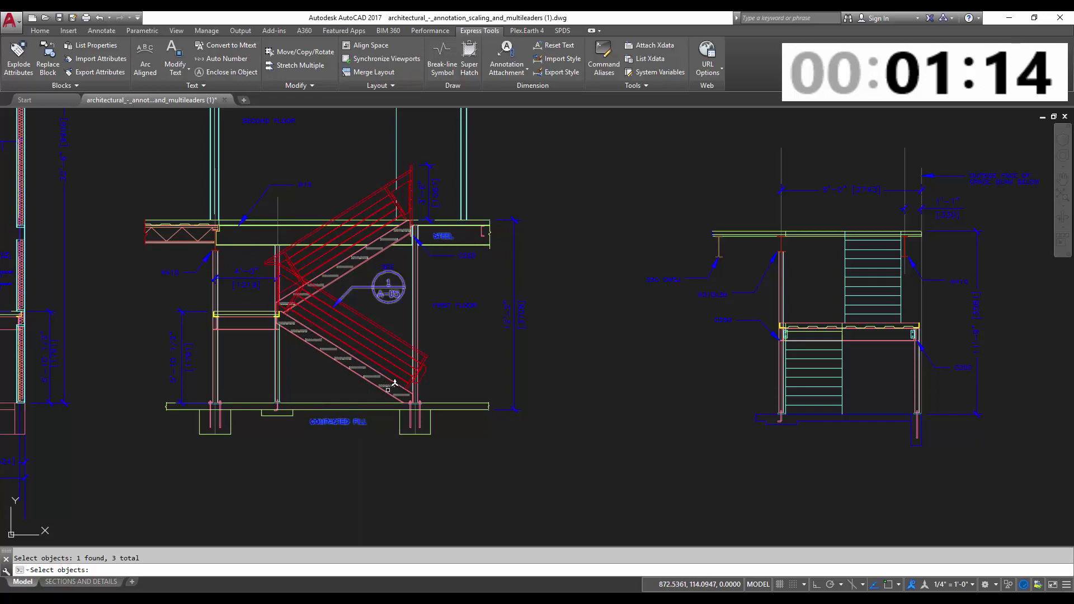
mouse_move(382, 176)
middle_down()
mouse_move(427, 332)
mouse_move(384, 236)
middle_up()
- End the label selection and sort the numbering by Select-order
key(Return)
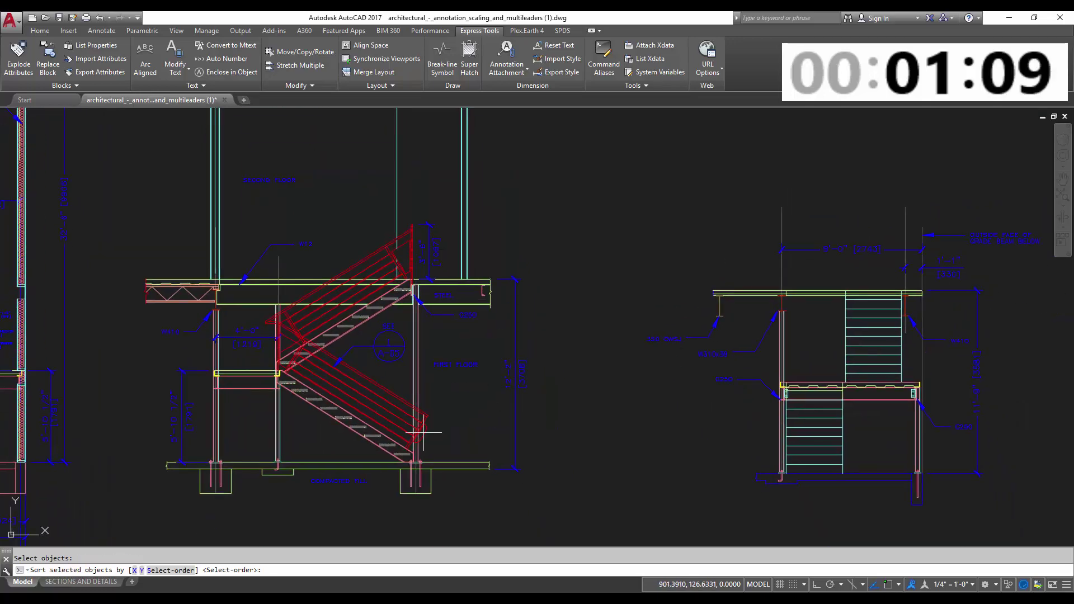
click(168, 573)
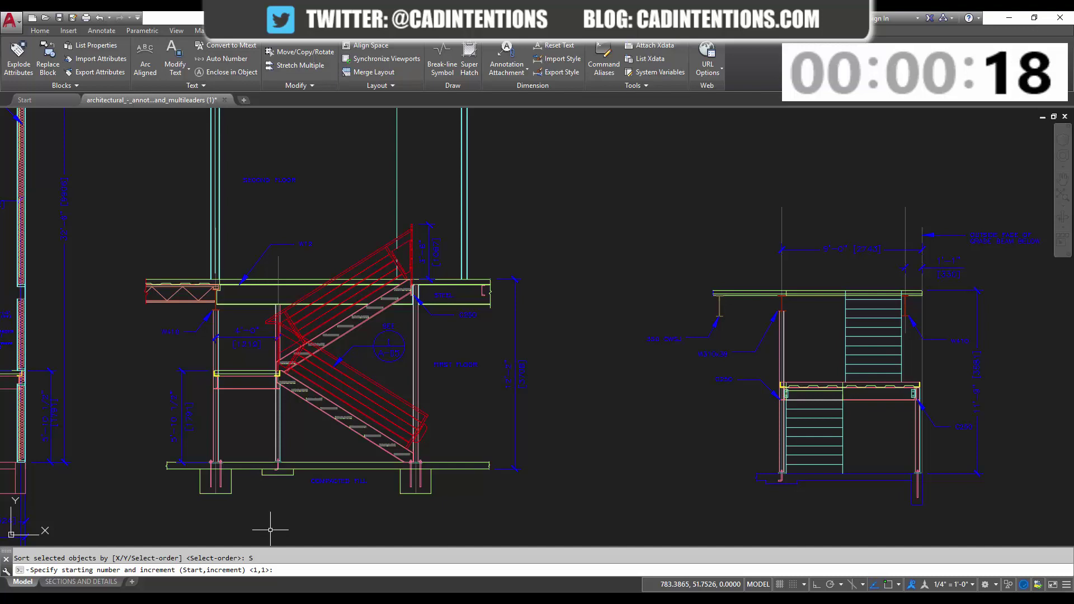
key(Return)
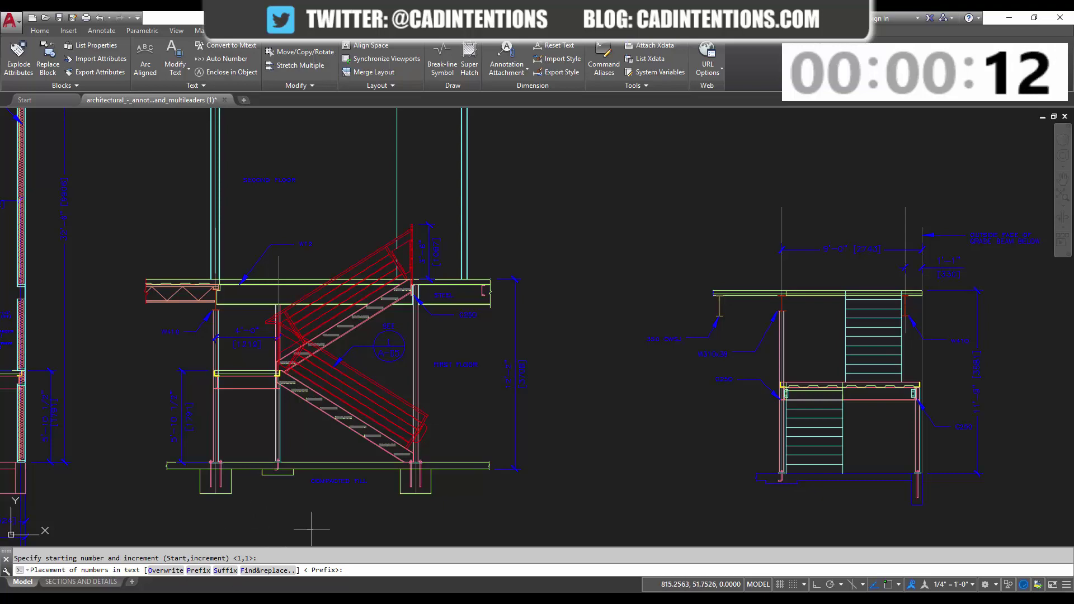
mouse_move(312, 523)
middle_down()
mouse_move(336, 506)
mouse_move(384, 511)
middle_up()
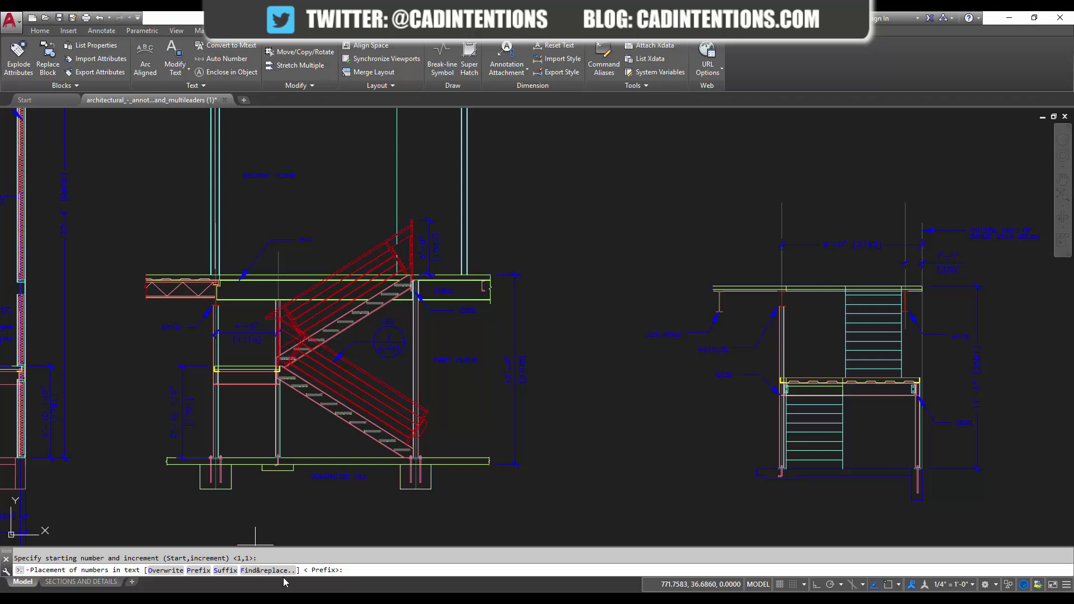
- Place the sequence numbers as prefixes in front of the three labels
key(Return)
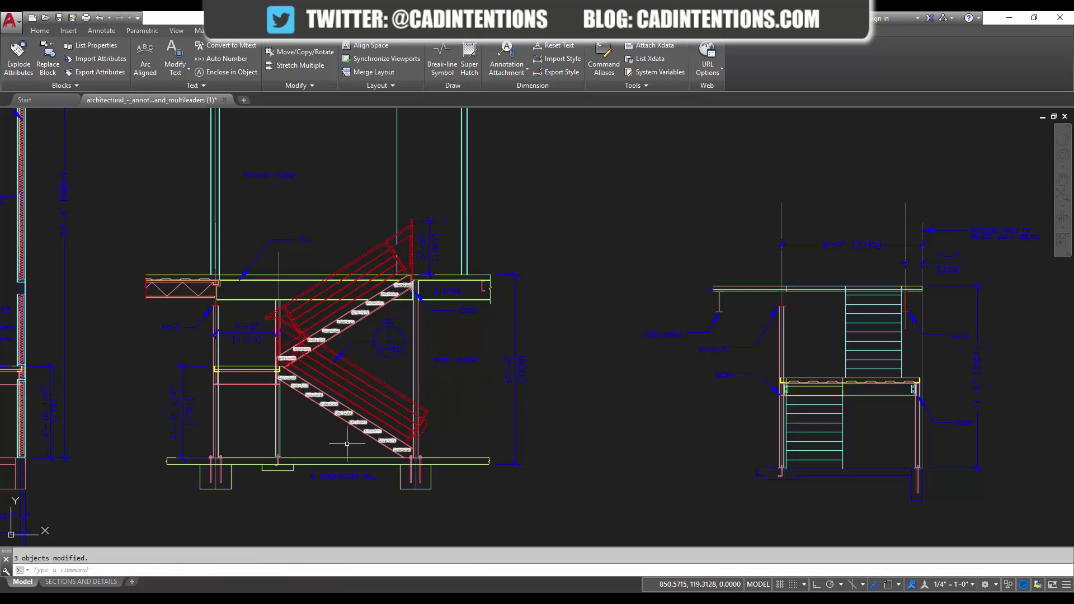
scroll(322, 483, up, 4)
scroll(455, 233, down, 4)
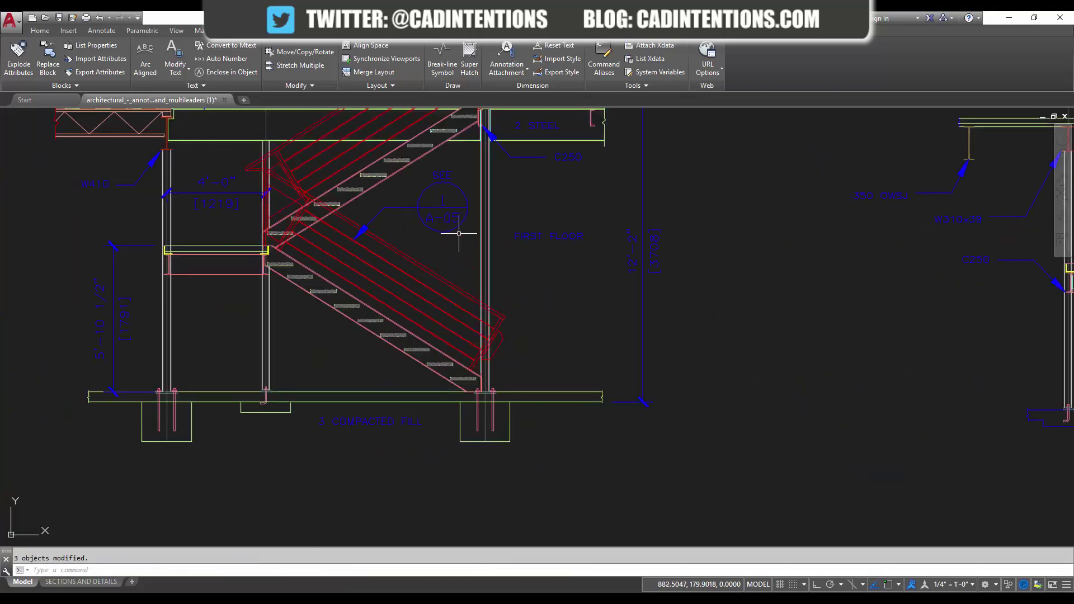
scroll(554, 477, up, 3)
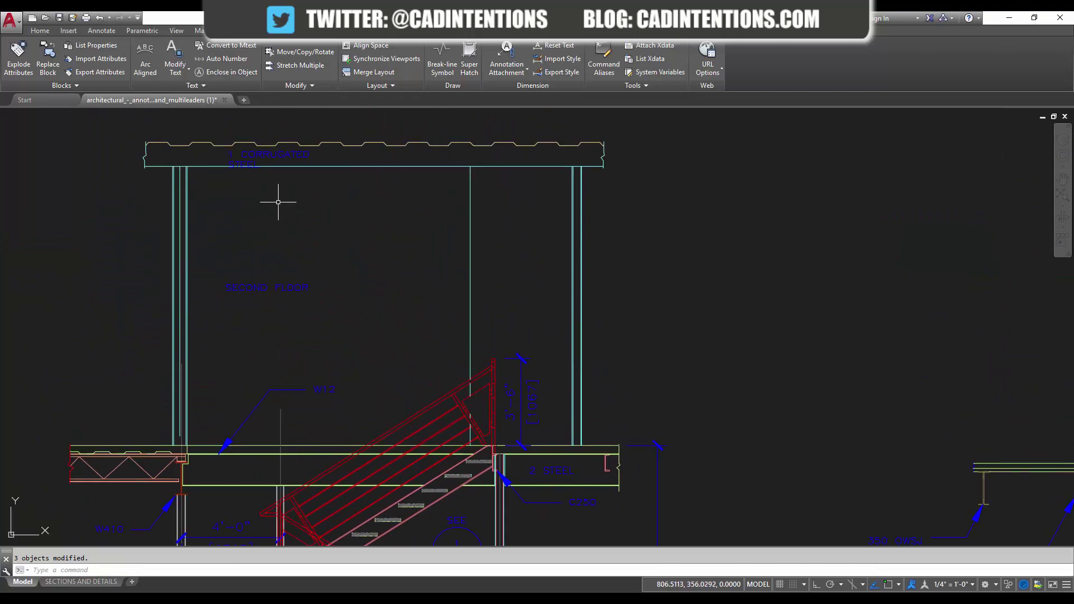
scroll(263, 158, up, 3)
- Inspect the '1 CORRUGATED STEEL' roof label, then deselect it and zoom back out
click(271, 148)
click(242, 142)
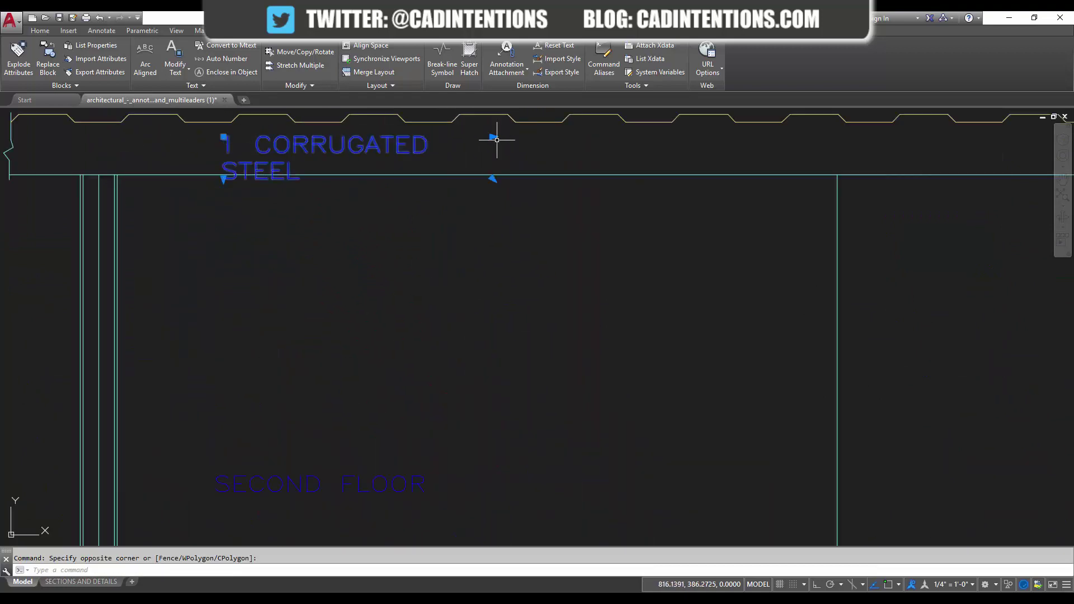
click(493, 137)
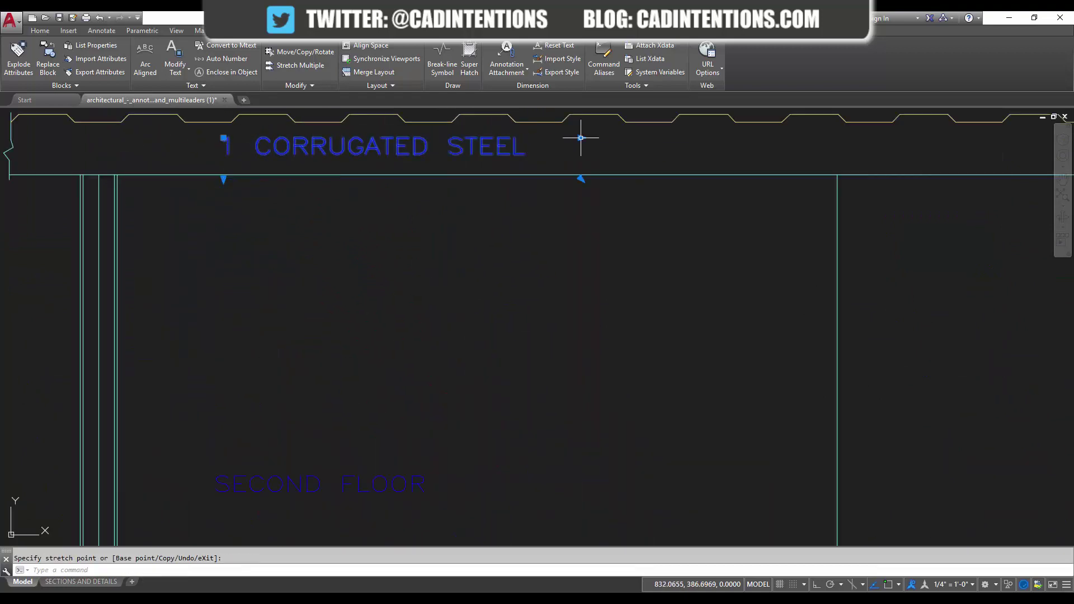
key(Escape)
key(Escape)
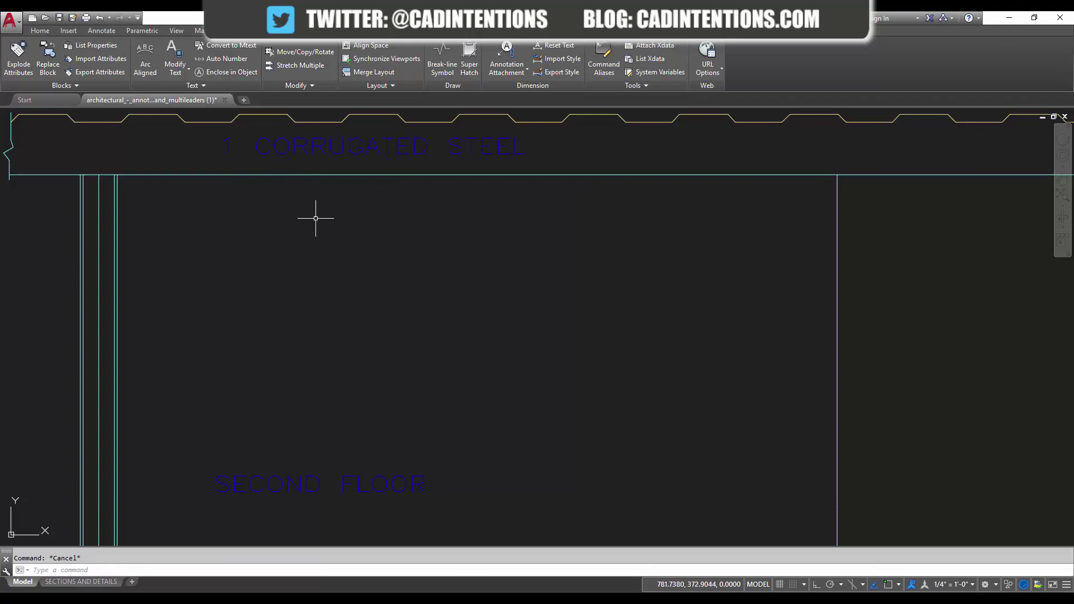
scroll(315, 209, down, 1)
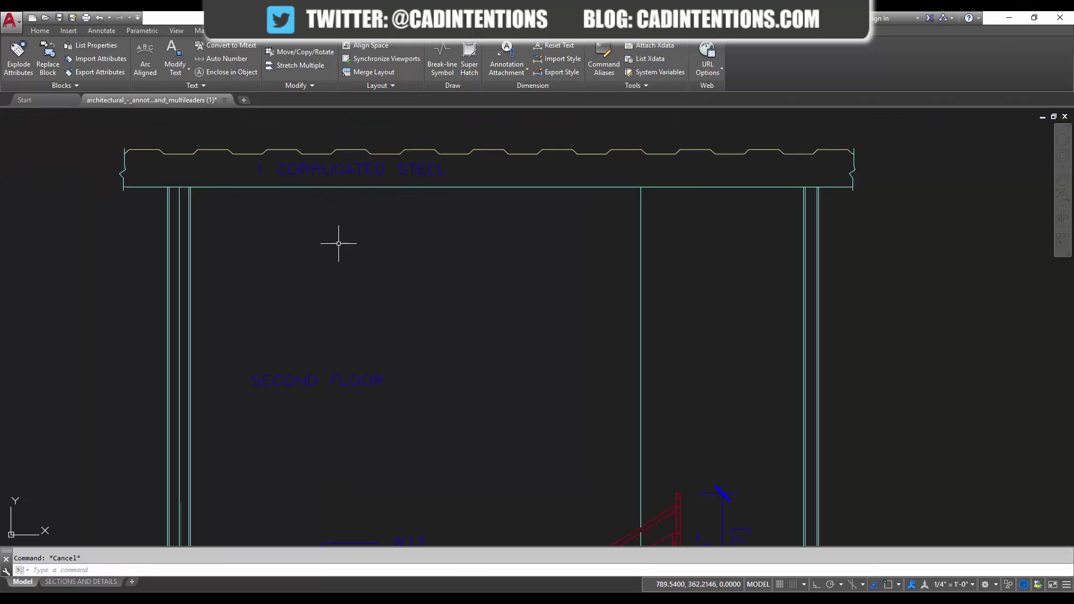
scroll(347, 241, down, 4)
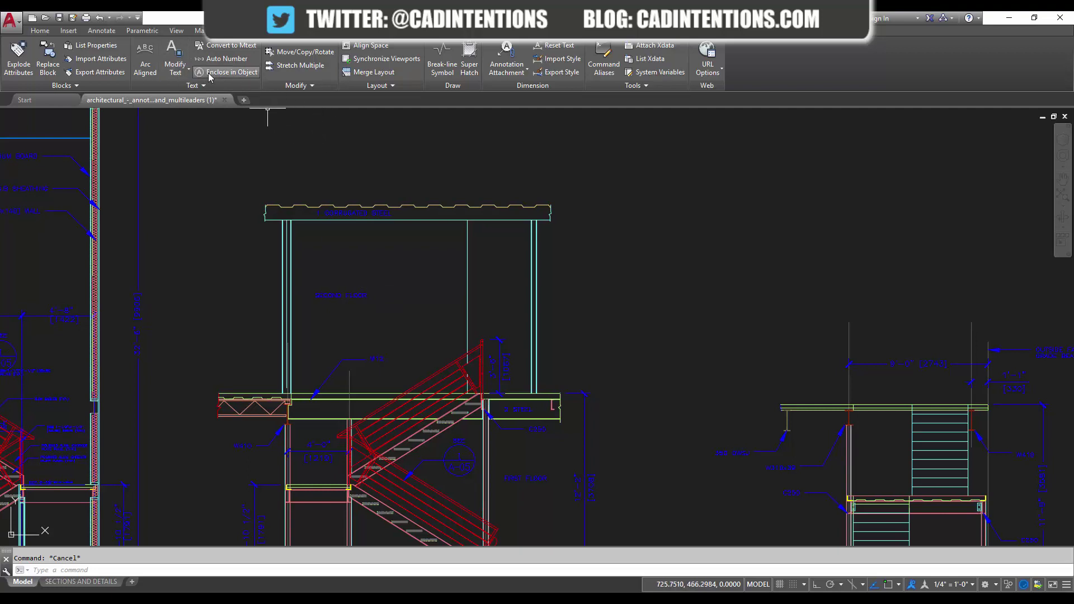
- Enclose the SECOND FLOOR and FIRST FLOOR labels in variable-size rectangles at offset 0.35
click(244, 74)
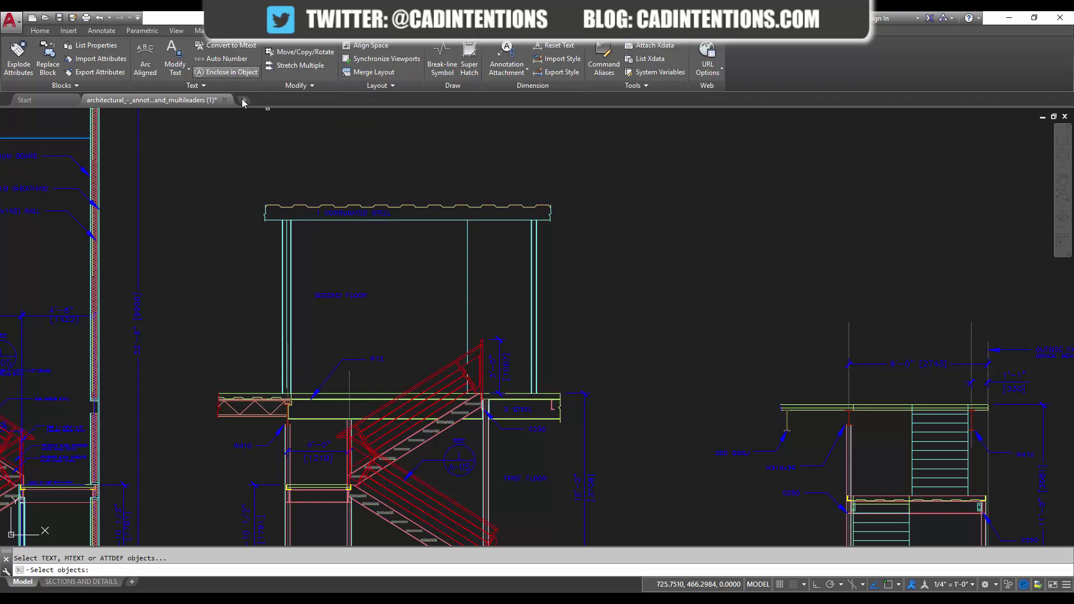
middle_drag(378, 230, 361, 200)
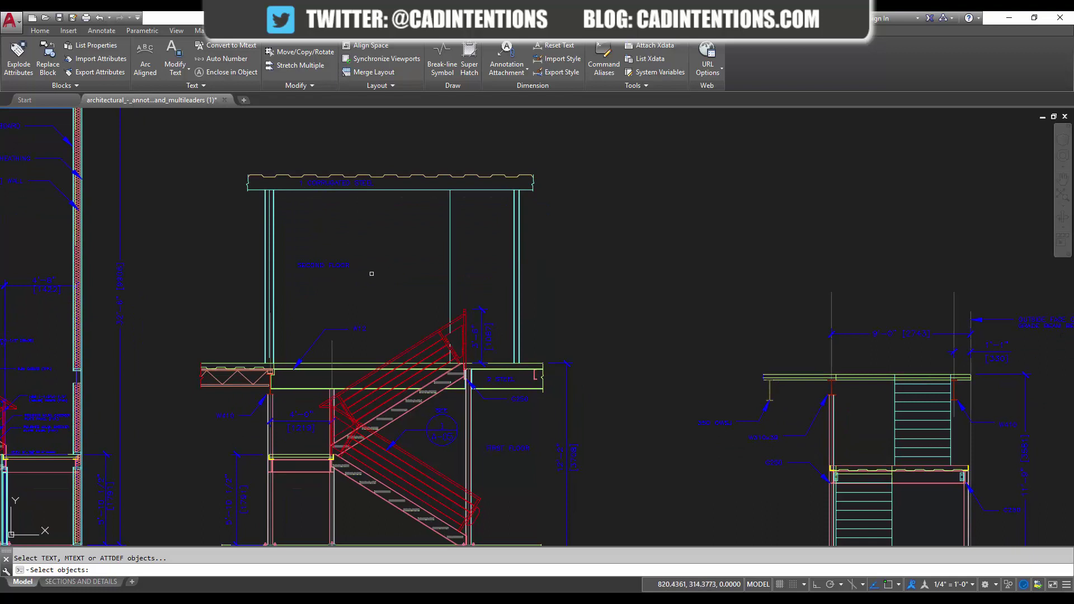
click(333, 267)
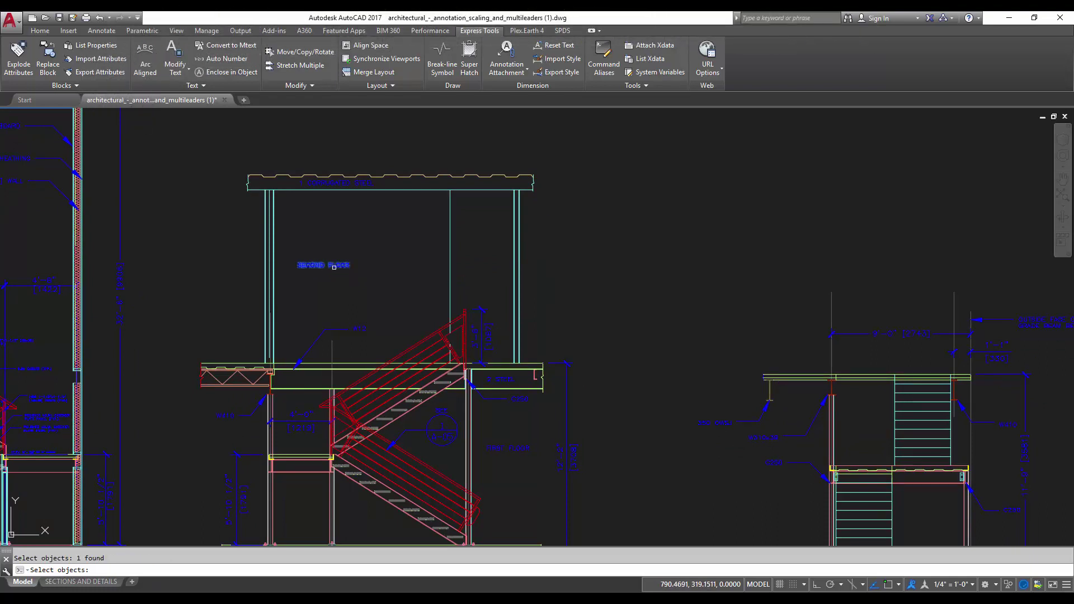
click(502, 448)
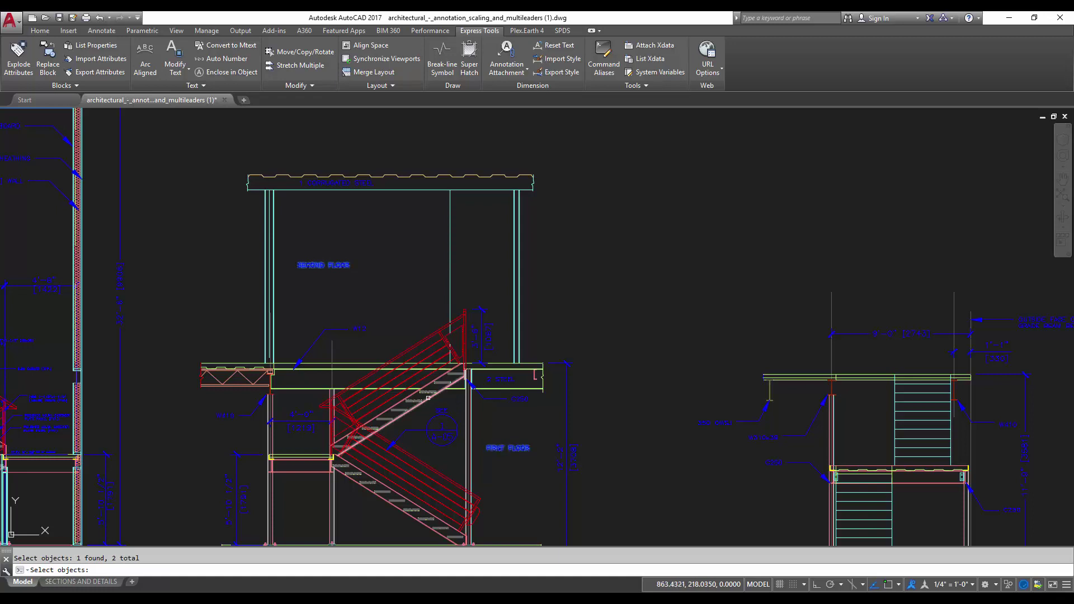
key(Return)
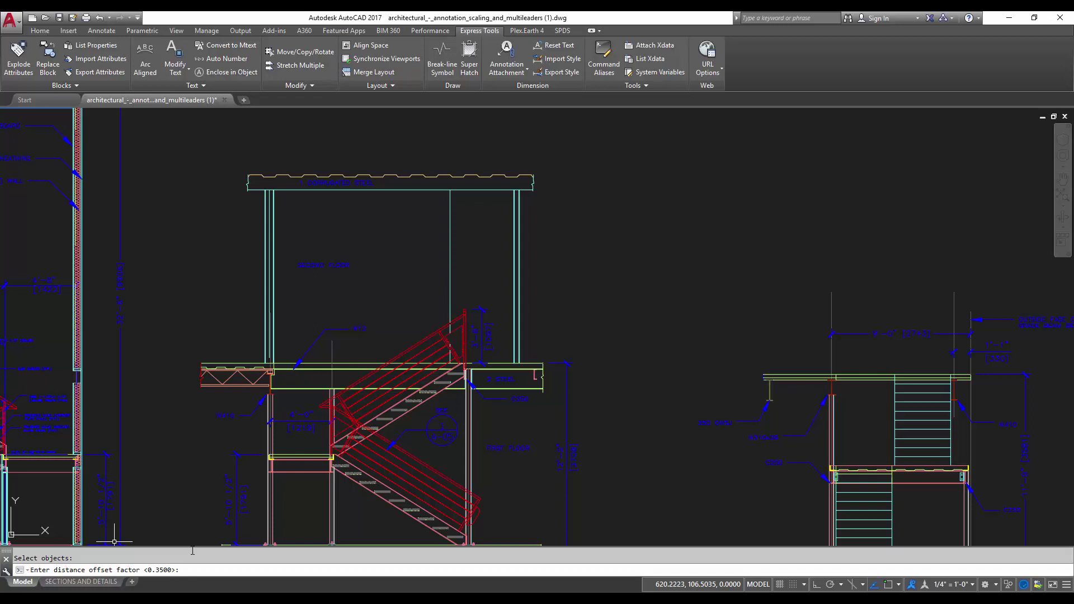
key(Return)
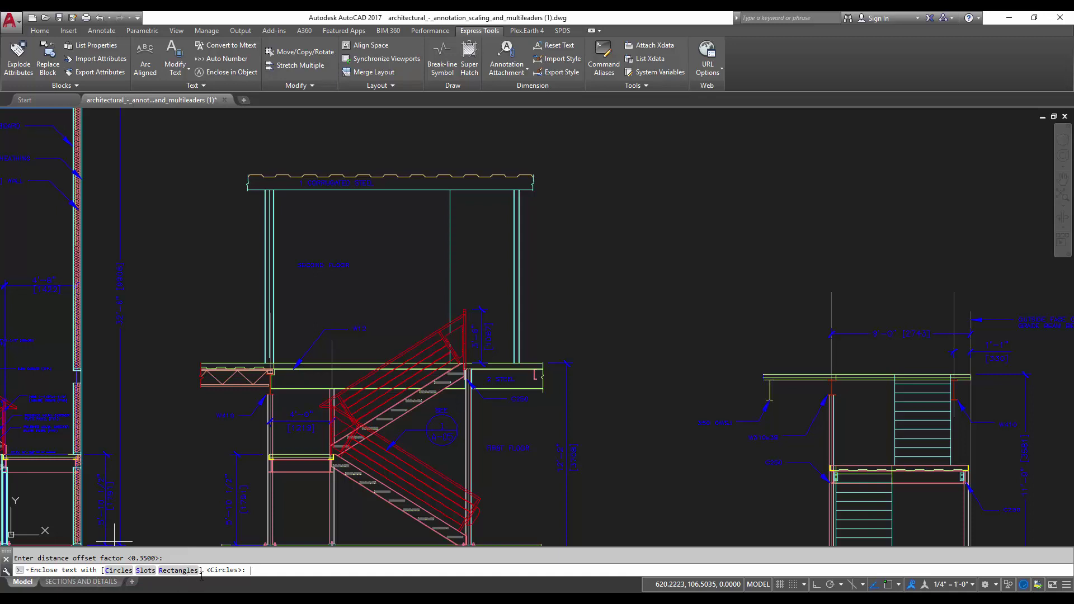
click(178, 571)
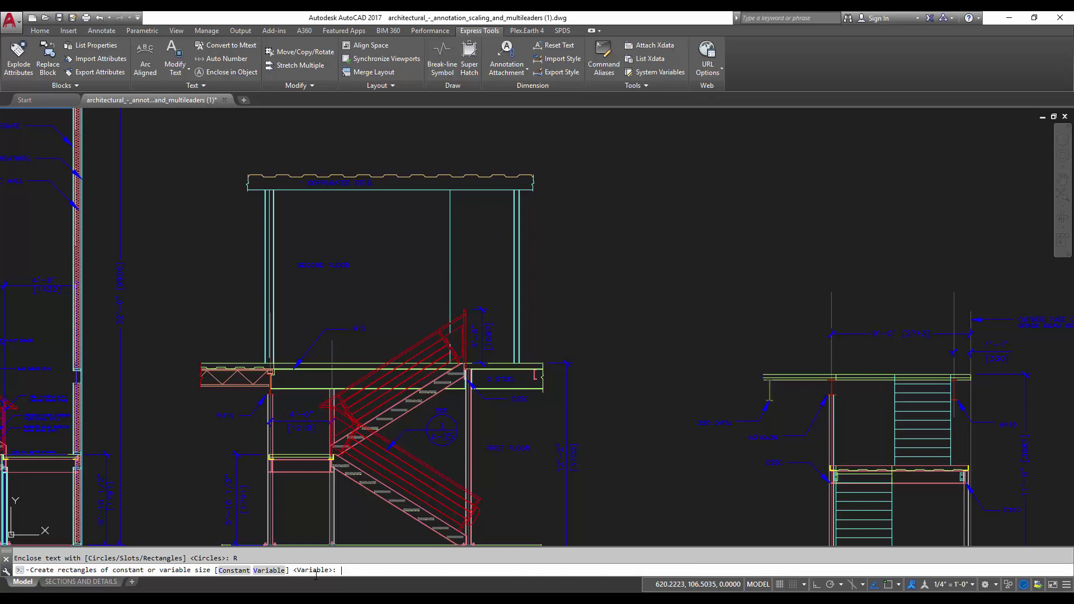
key(Return)
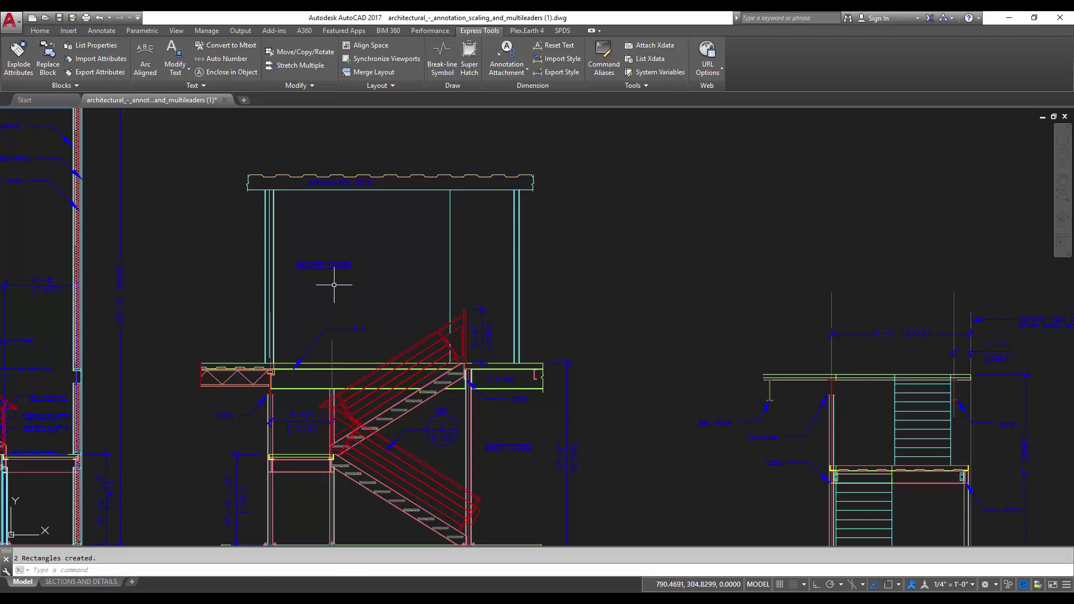
scroll(333, 280, up, 5)
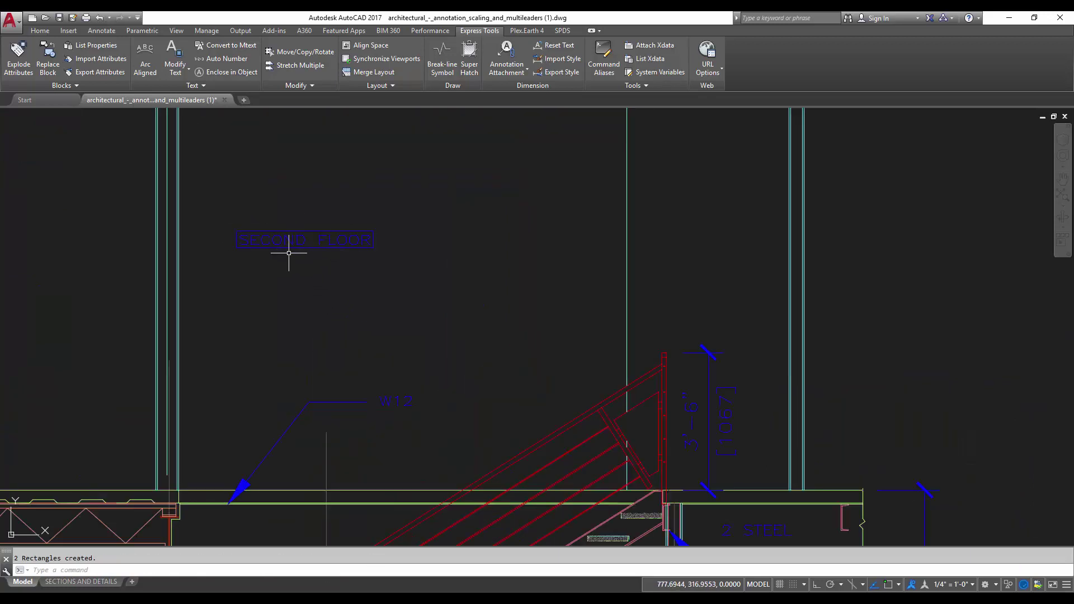
click(305, 246)
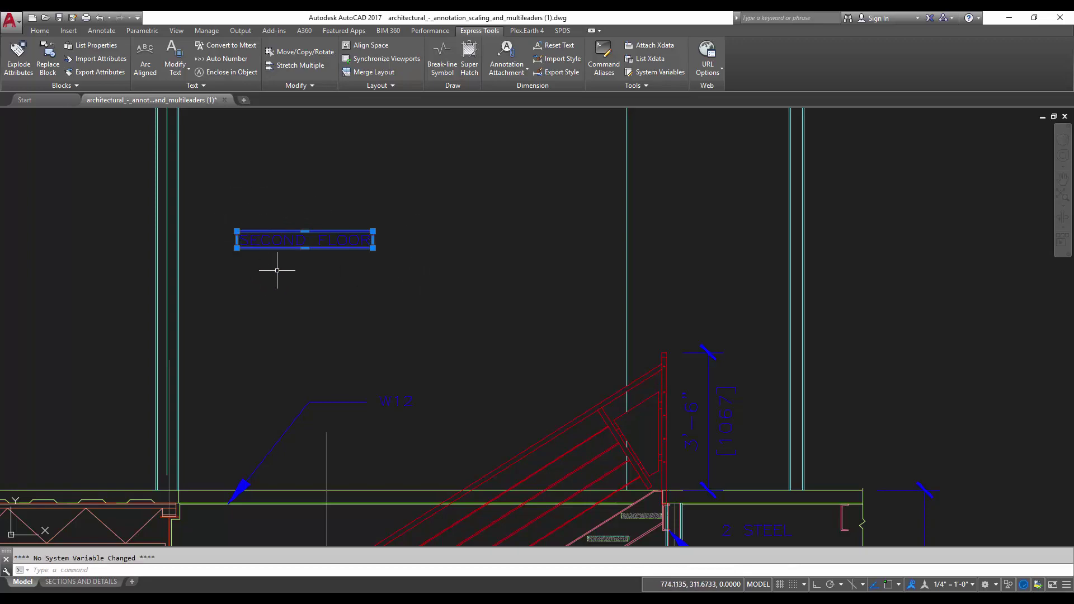
key(Escape)
middle_drag(510, 339, 364, 182)
middle_drag(589, 451, 486, 290)
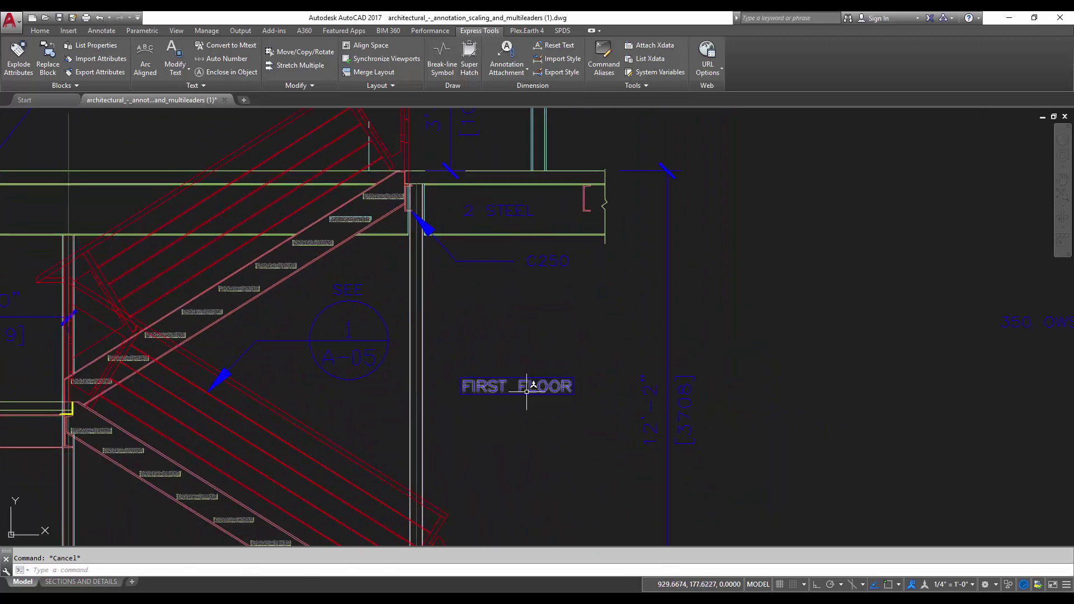
scroll(473, 401, up, 4)
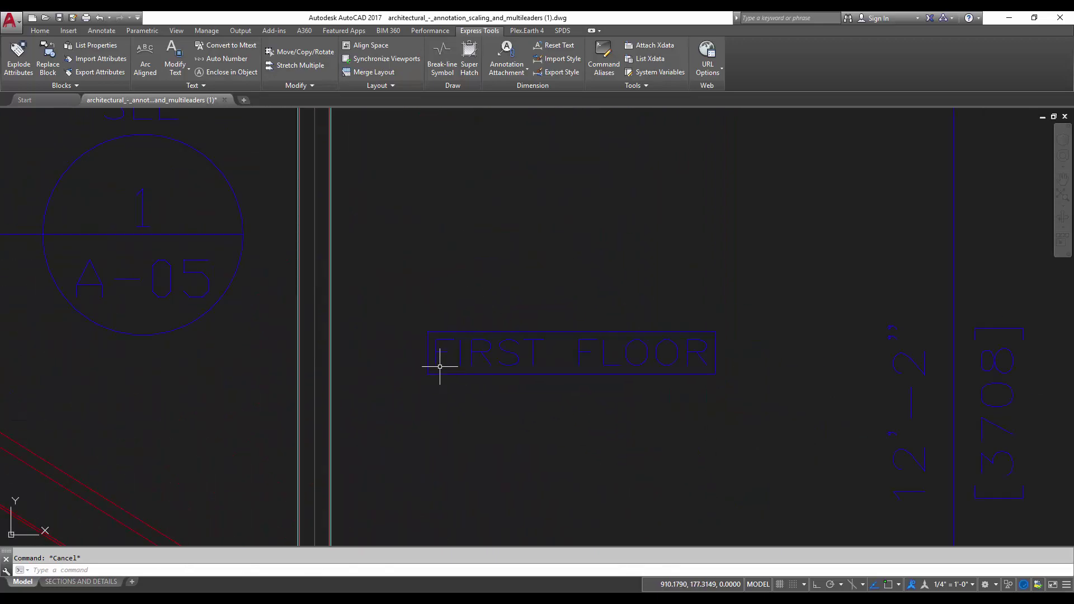
scroll(417, 386, down, 6)
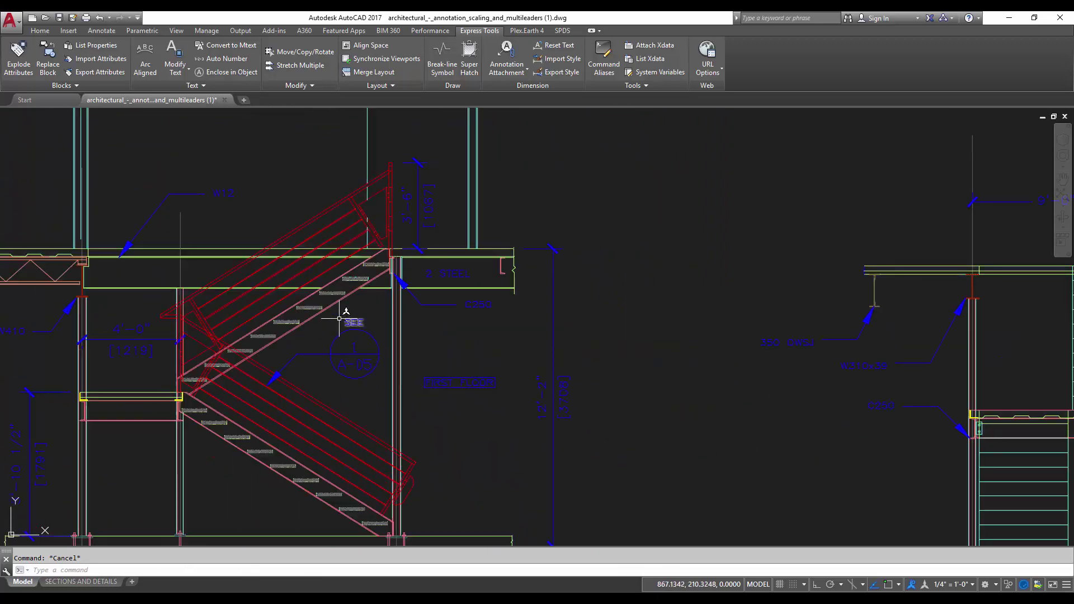
scroll(338, 318, down, 2)
middle_drag(276, 221, 365, 328)
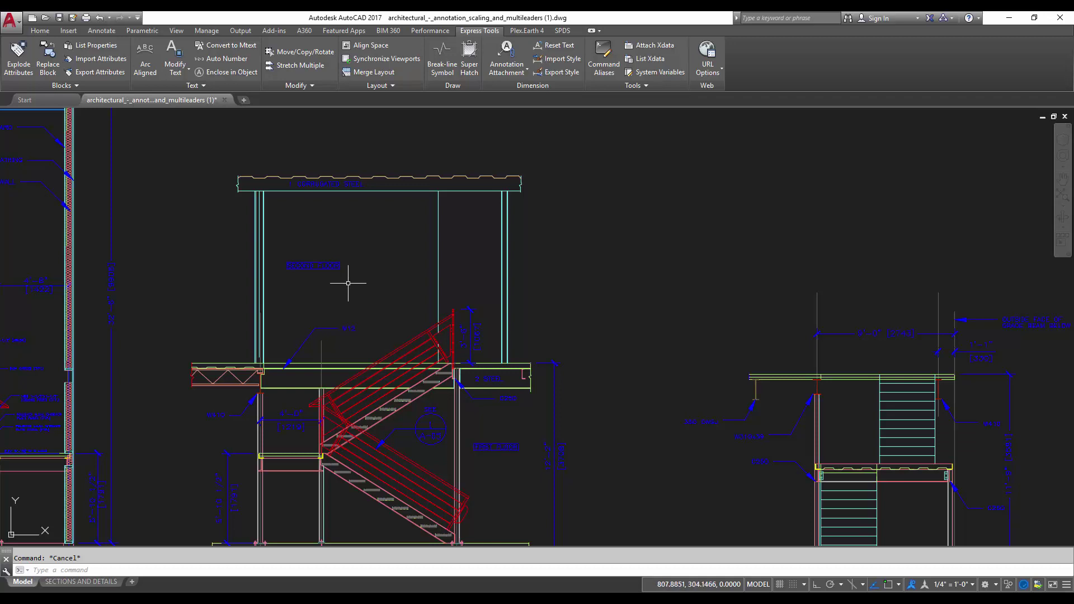
middle_drag(406, 294, 355, 299)
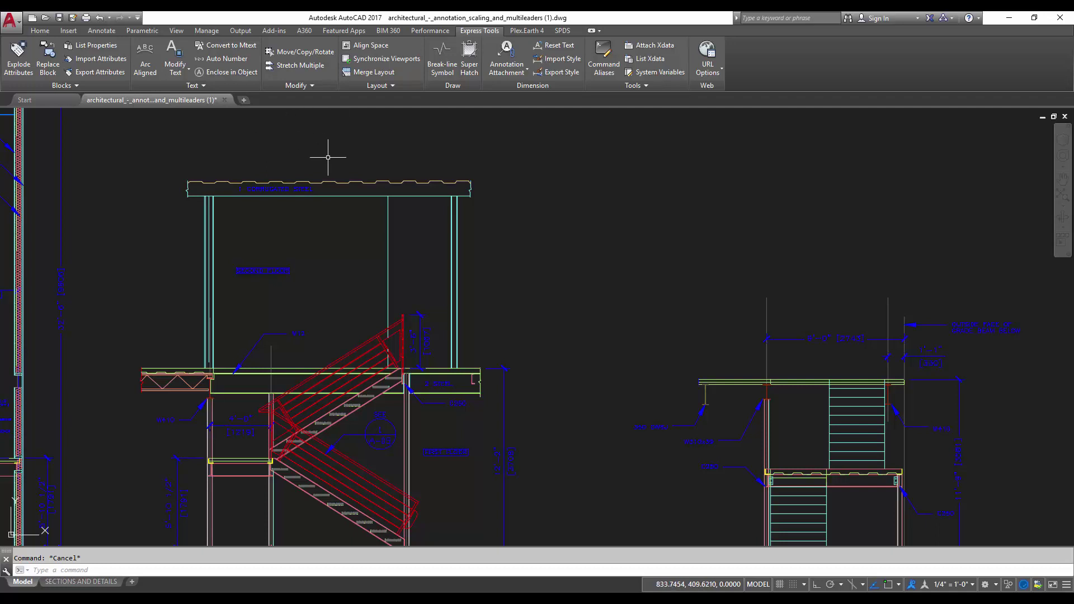
- Start a Break-line Symbol using the BRKLINE.DWG block with symbol size 4
click(440, 73)
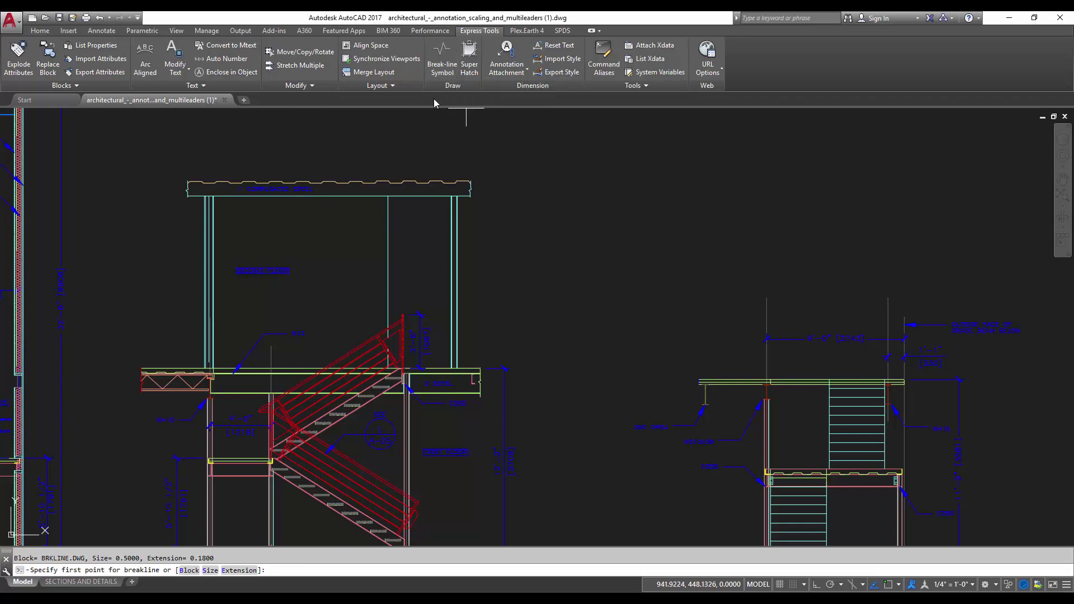
middle_drag(169, 226, 261, 213)
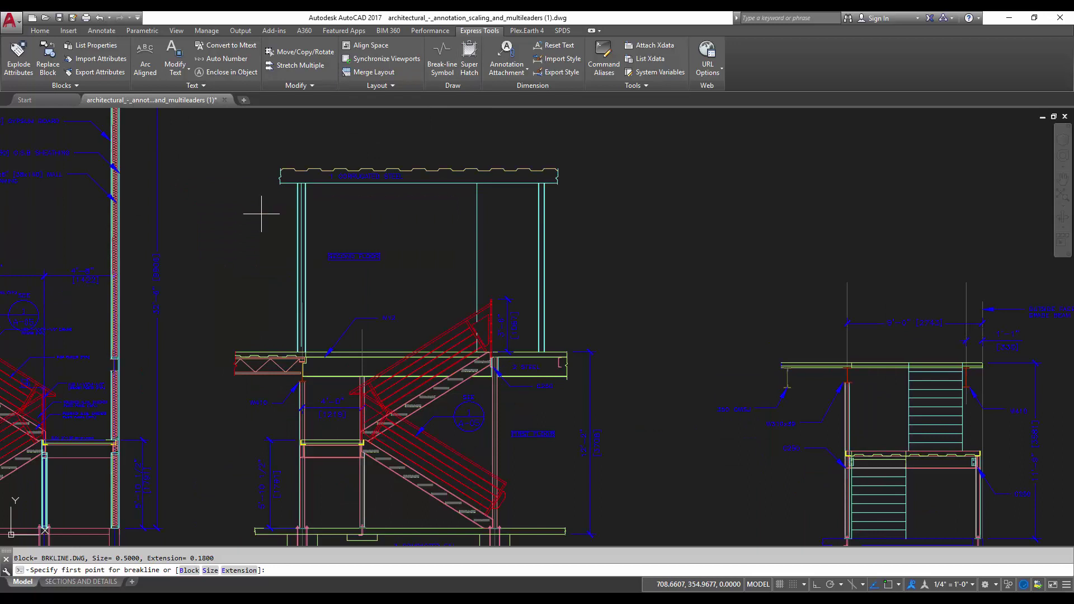
click(189, 570)
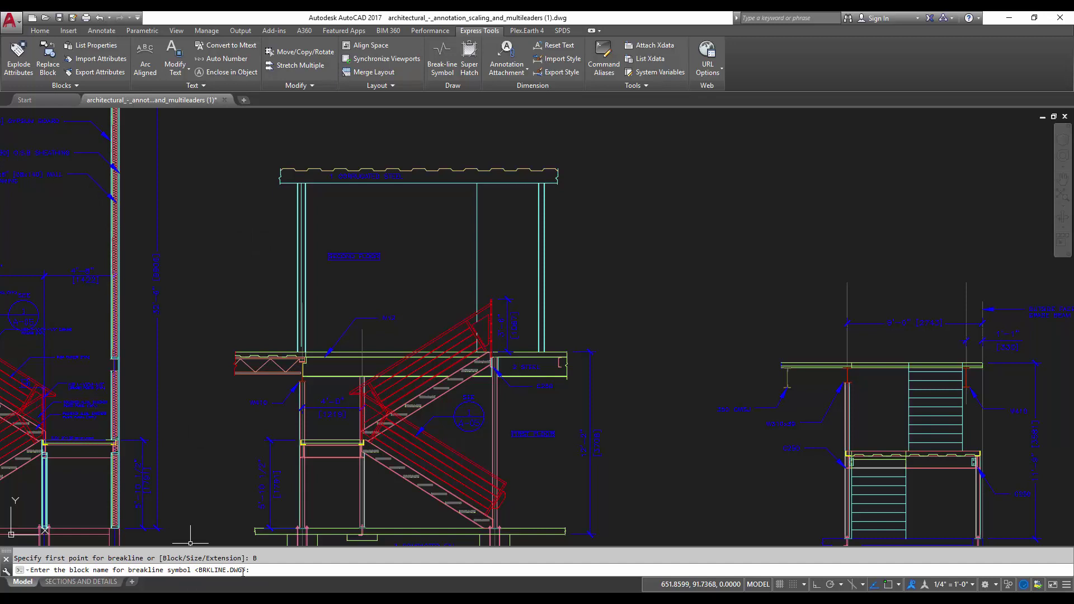
key(Return)
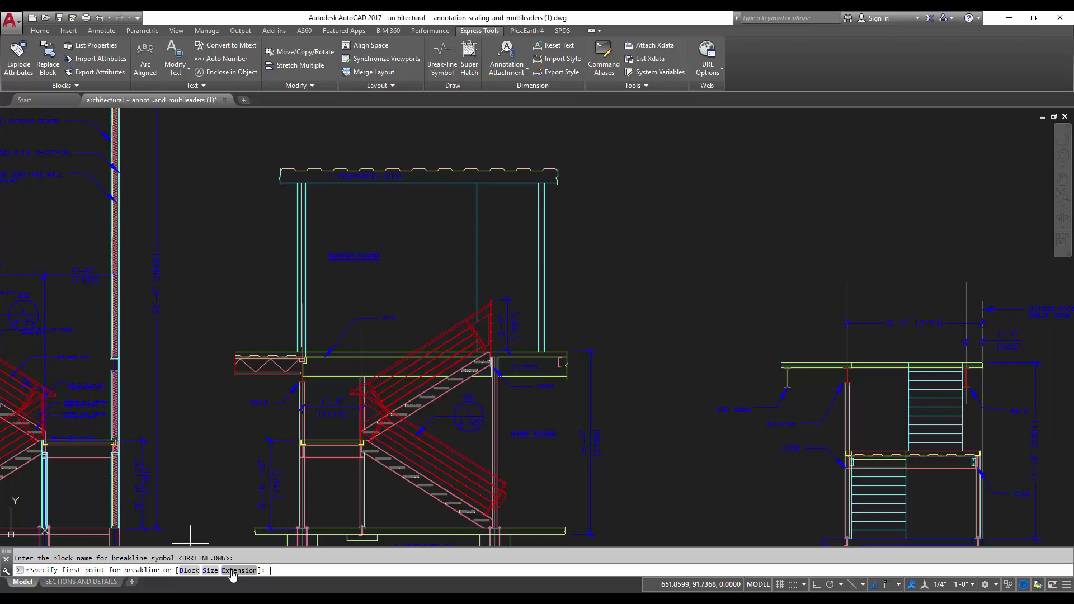
click(210, 570)
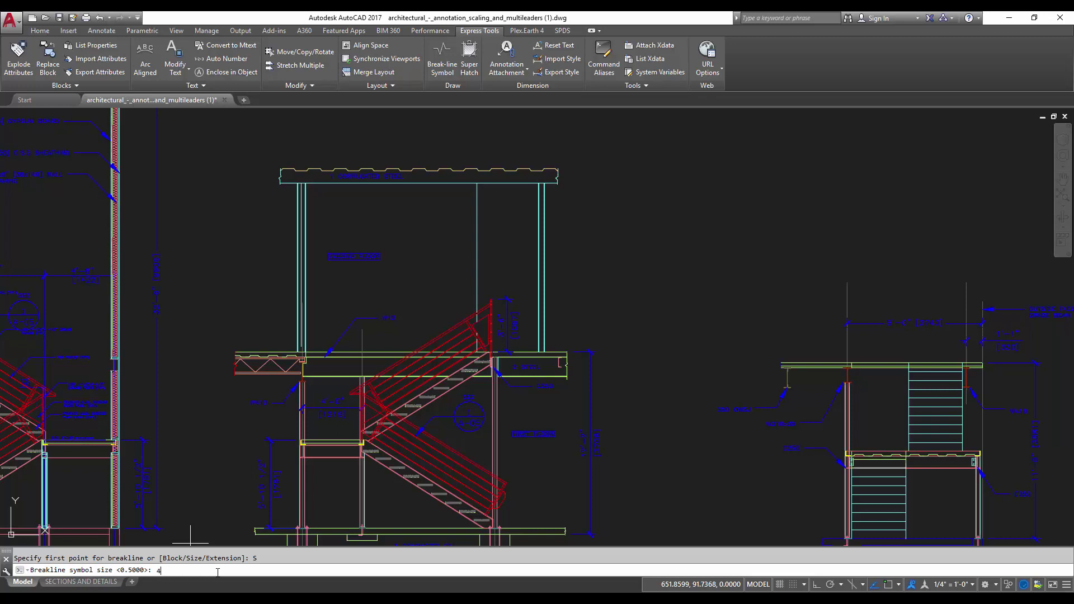
key(Return)
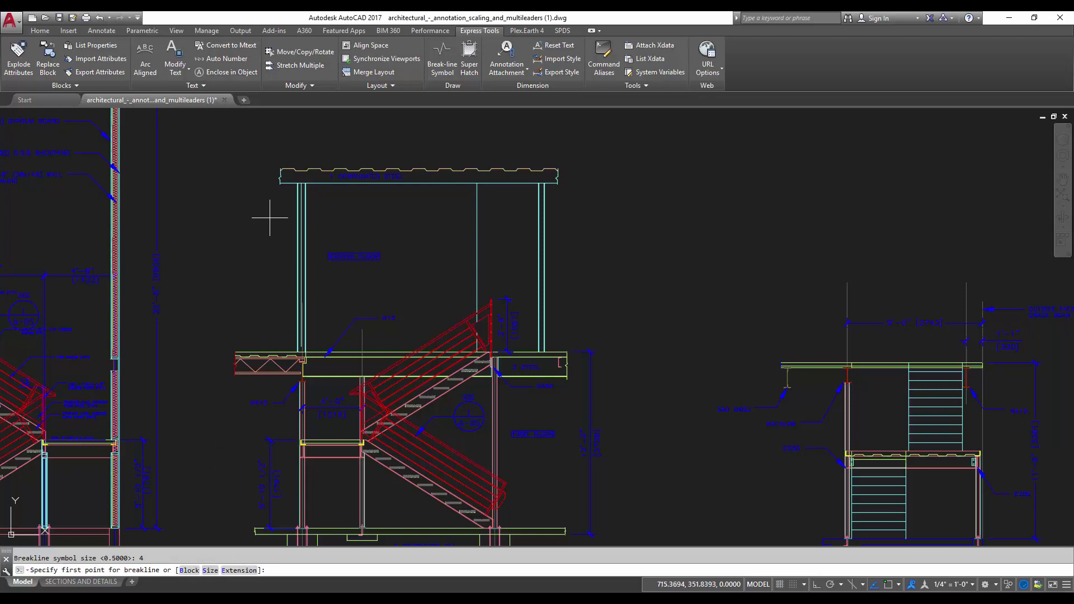
scroll(278, 197, up, 2)
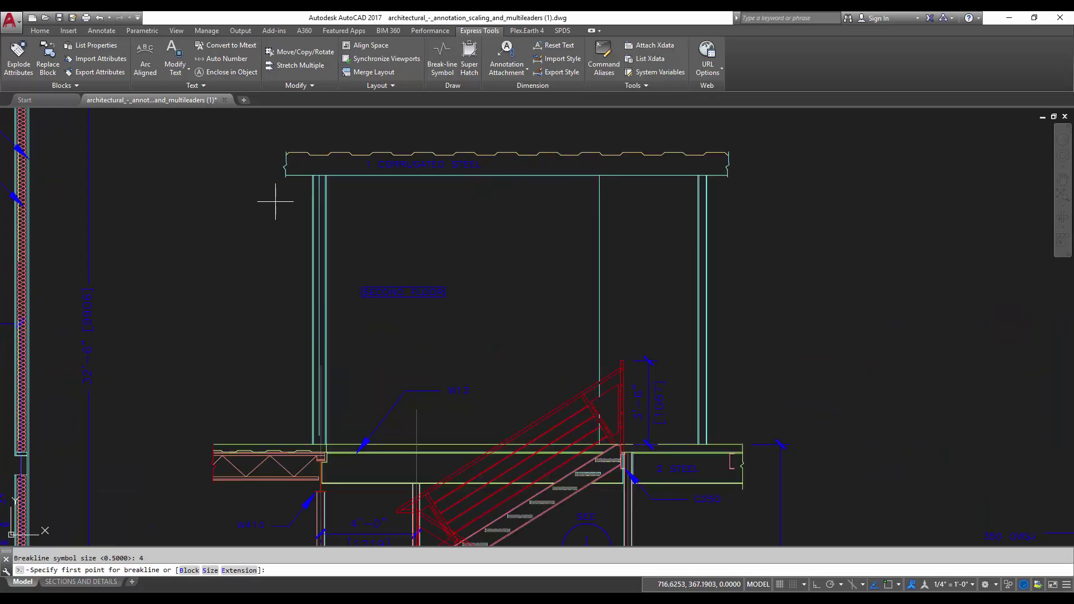
scroll(284, 205, up, 2)
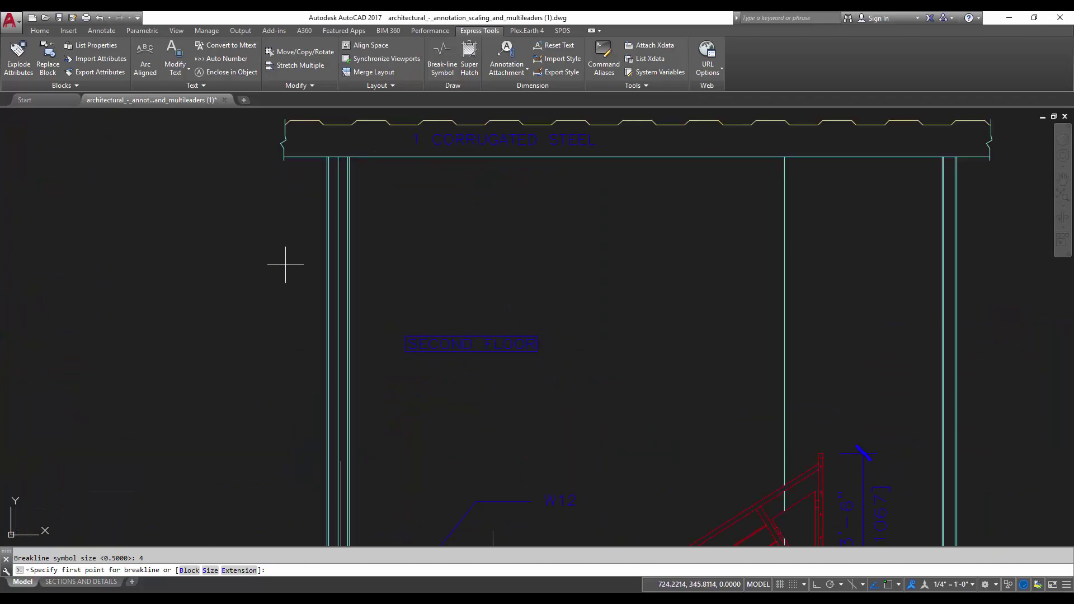
- Draw the break line across the left column with its zigzag symbol centred on the column
click(276, 230)
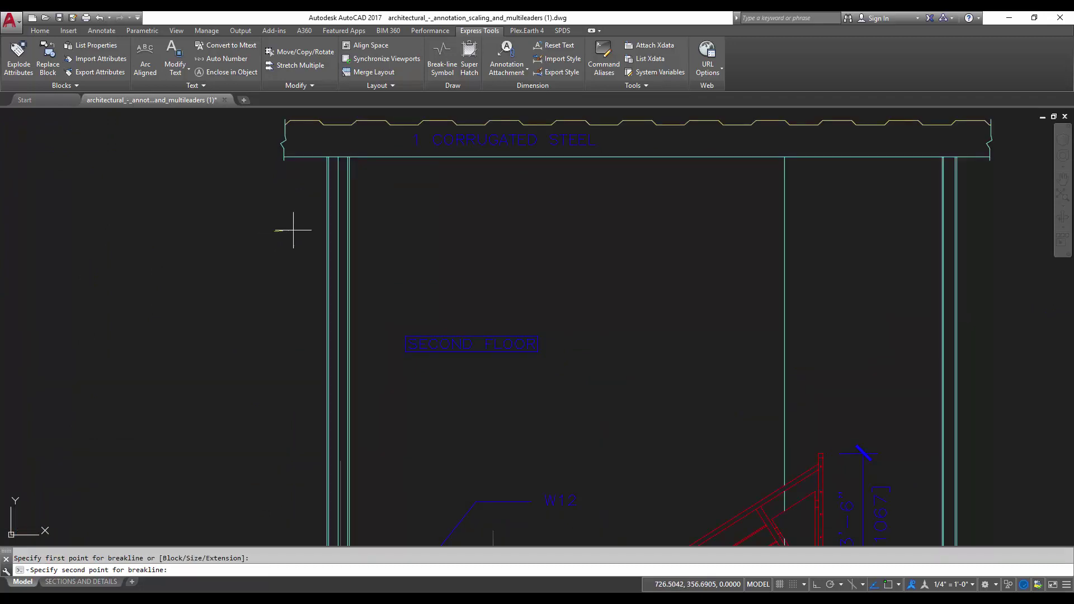
click(400, 231)
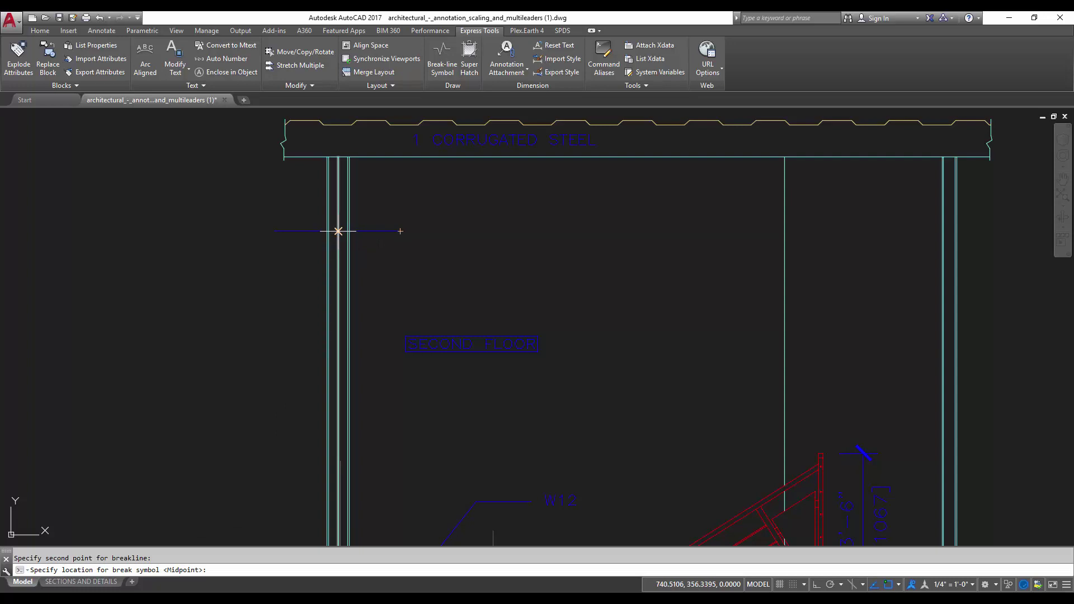
click(337, 231)
scroll(344, 244, up, 5)
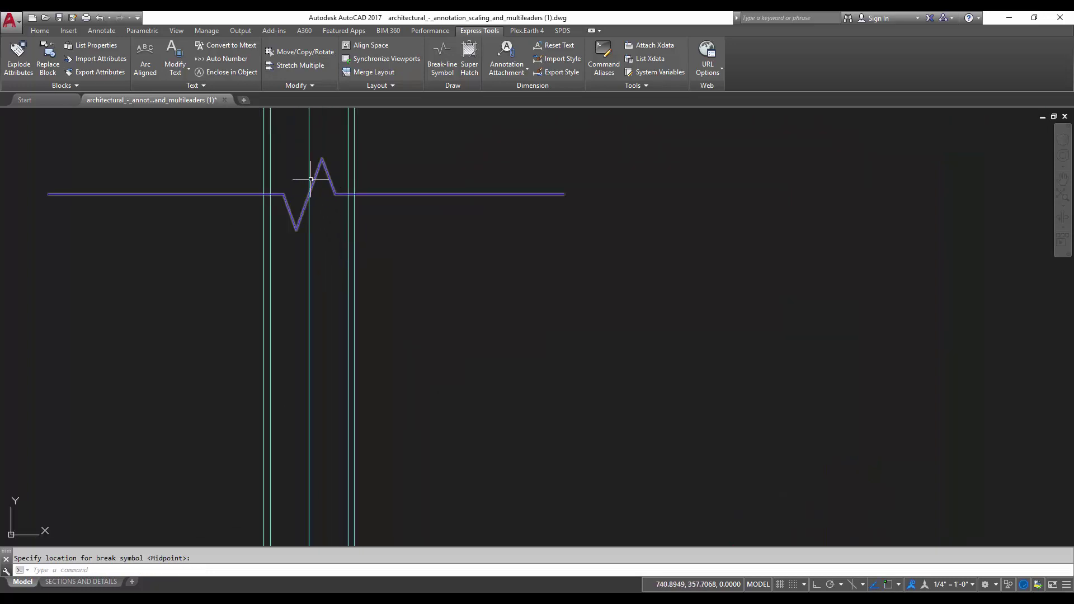
- Copy the break line downward to create a parallel second break line
click(509, 217)
click(455, 168)
text(co)
key(Return)
click(477, 231)
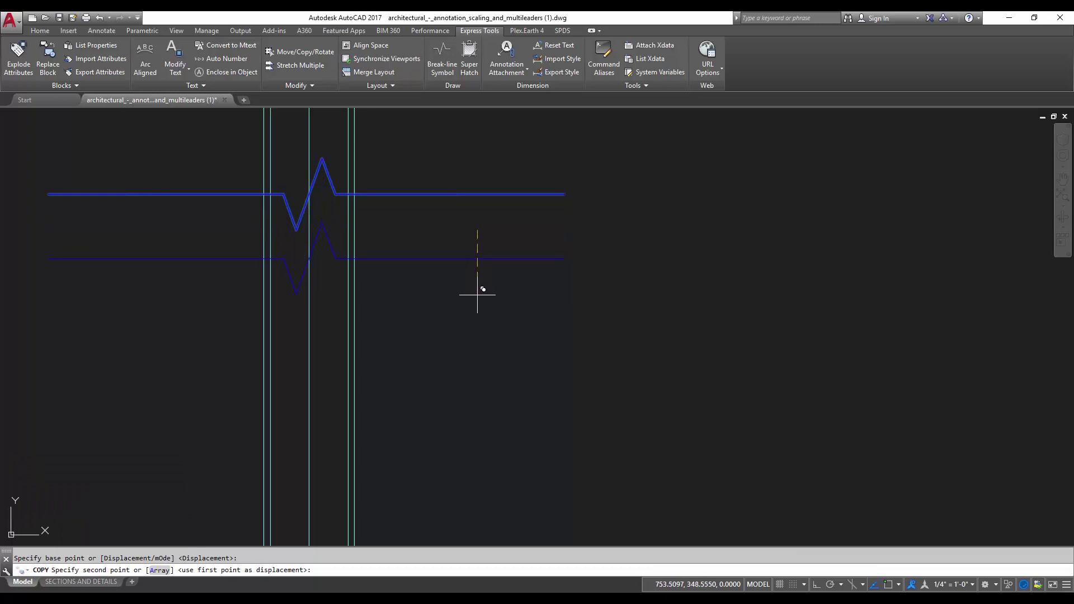
key(Escape)
- Start TRIM with both break lines as the cutting edges
click(543, 334)
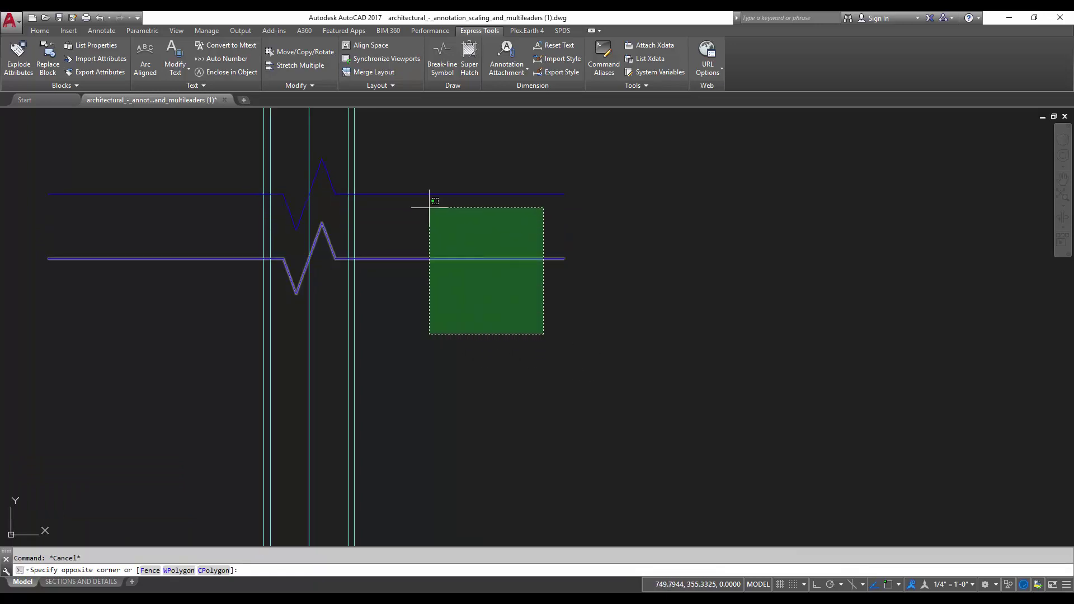
click(420, 185)
key(Escape)
text(ts or)
key(Return)
click(514, 352)
click(396, 185)
key(Return)
- Trim away the column lines lying between the two break lines
click(400, 229)
click(326, 204)
click(305, 223)
click(257, 233)
click(308, 229)
key(Return)
key(Escape)
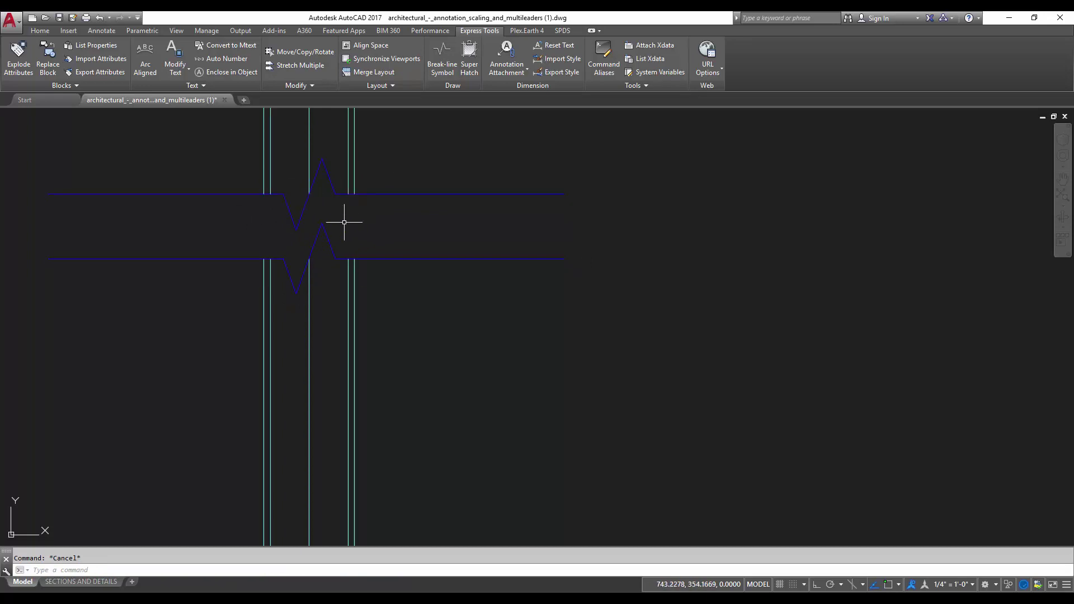
scroll(344, 221, down, 5)
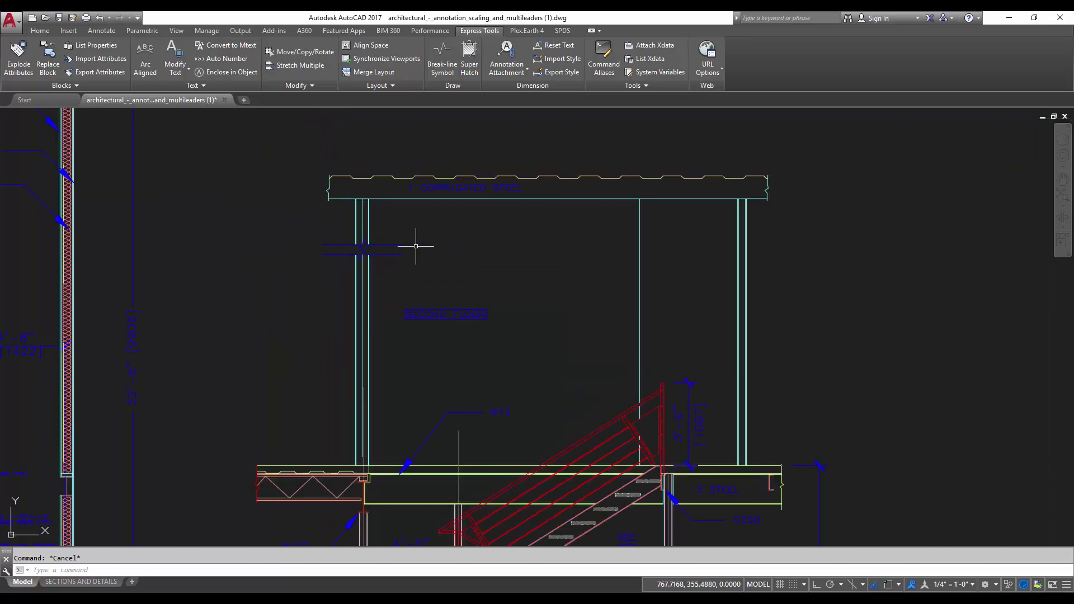
scroll(425, 269, up, 1)
scroll(404, 279, up, 2)
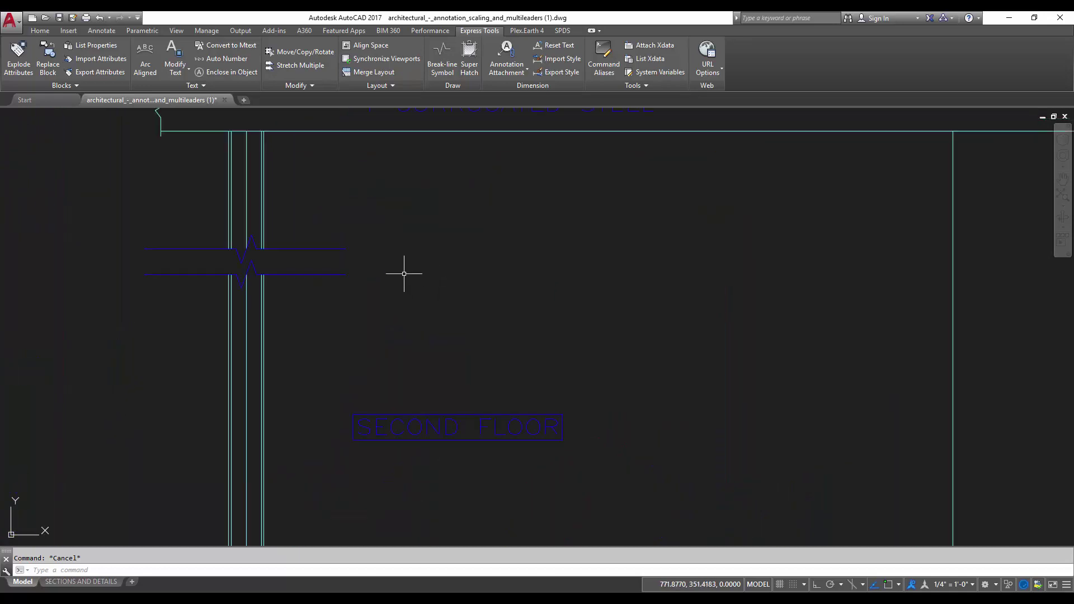